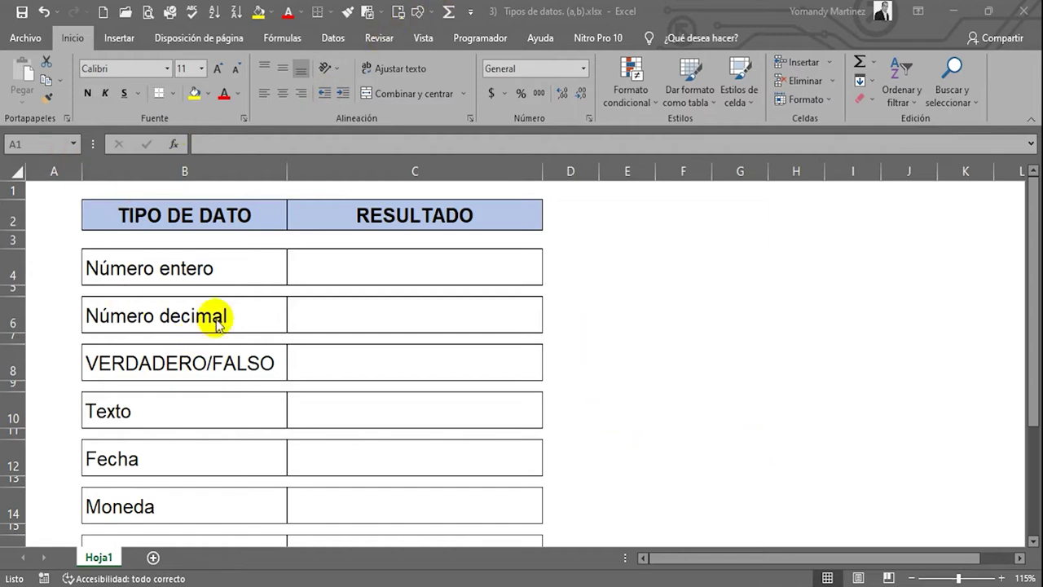
# - Review the data types listed under TIPO DE DATO, from Número entero through Datos Calculados
pyautogui.click(132, 272)
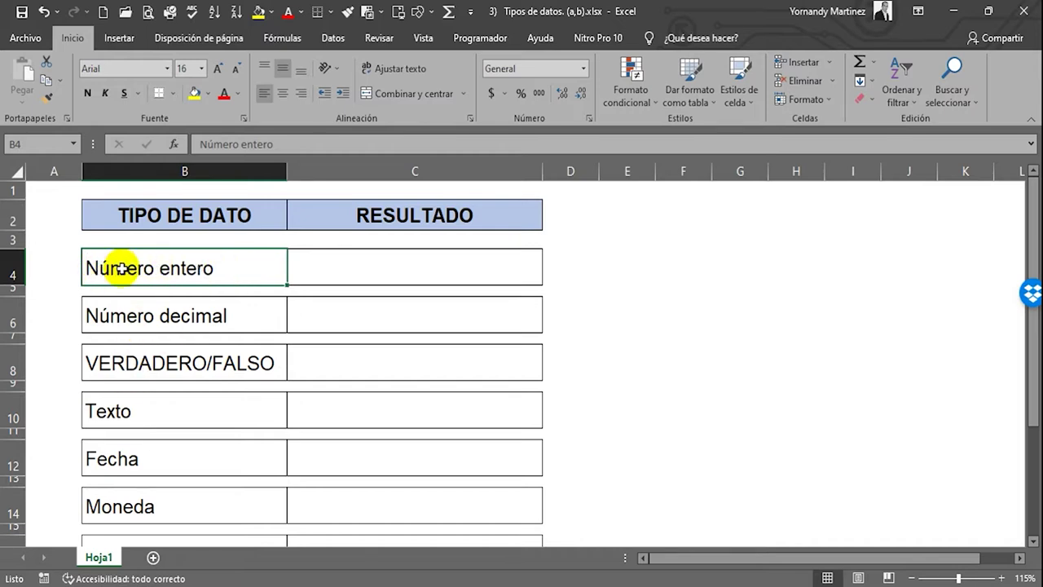
pyautogui.click(152, 315)
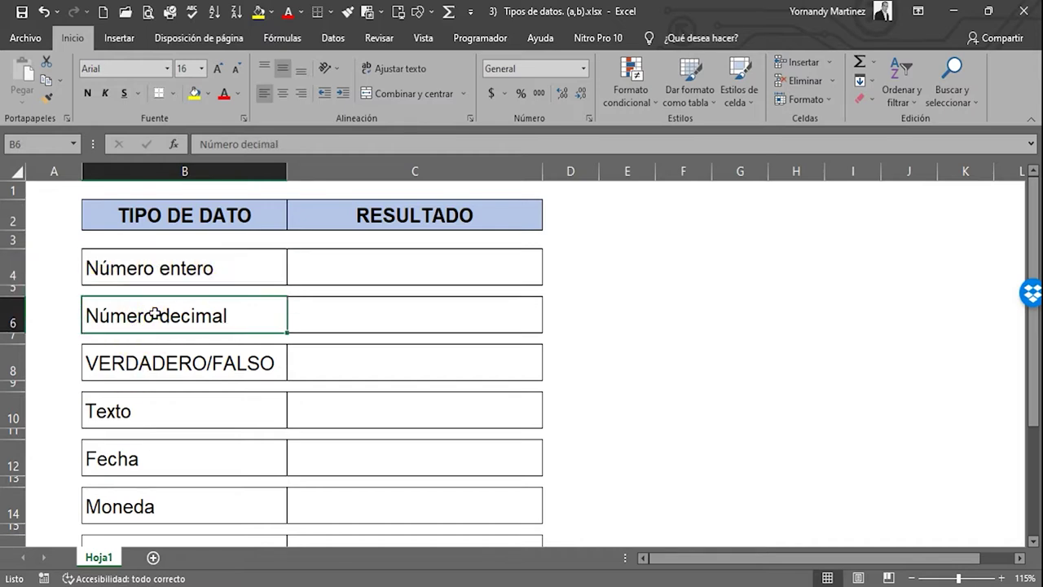
pyautogui.click(111, 367)
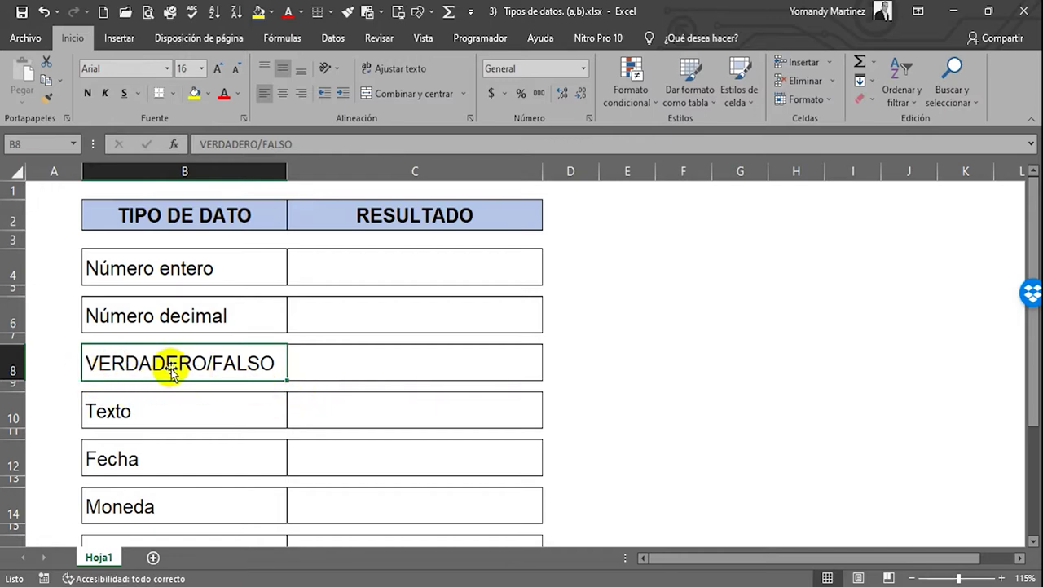
pyautogui.click(126, 411)
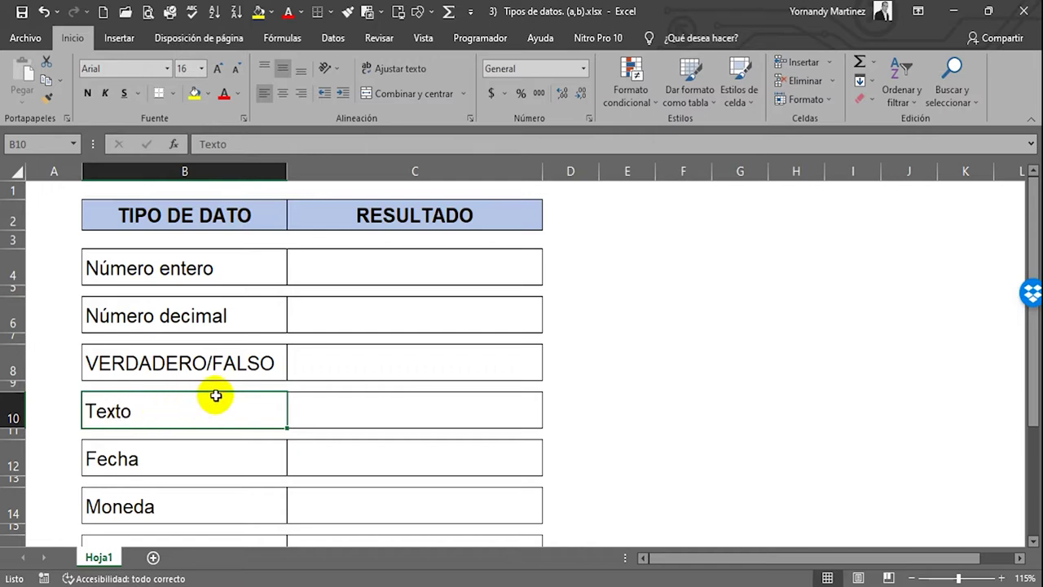
pyautogui.click(210, 463)
pyautogui.scroll(-1, 203, 469)
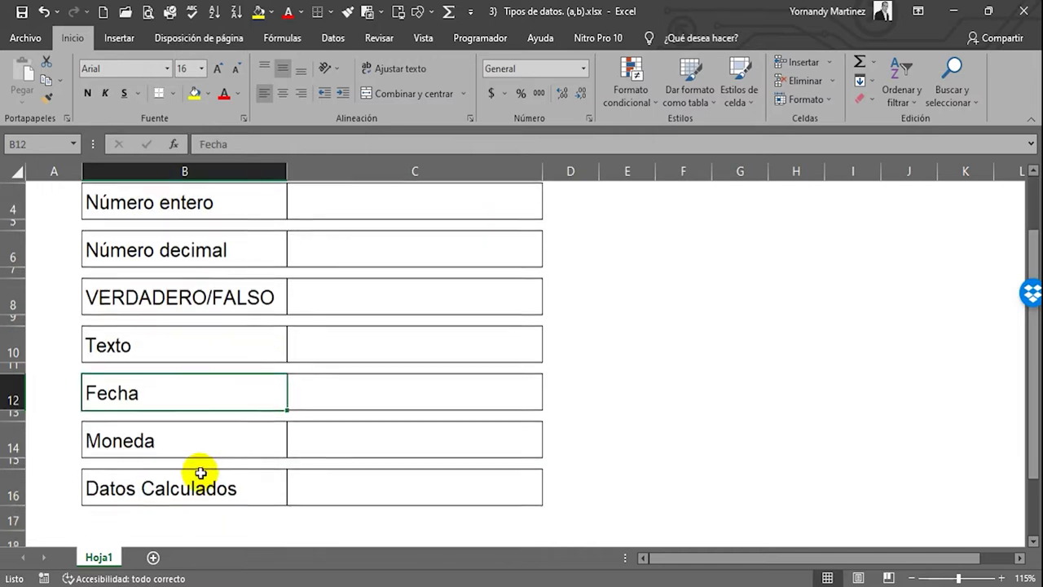
pyautogui.click(158, 439)
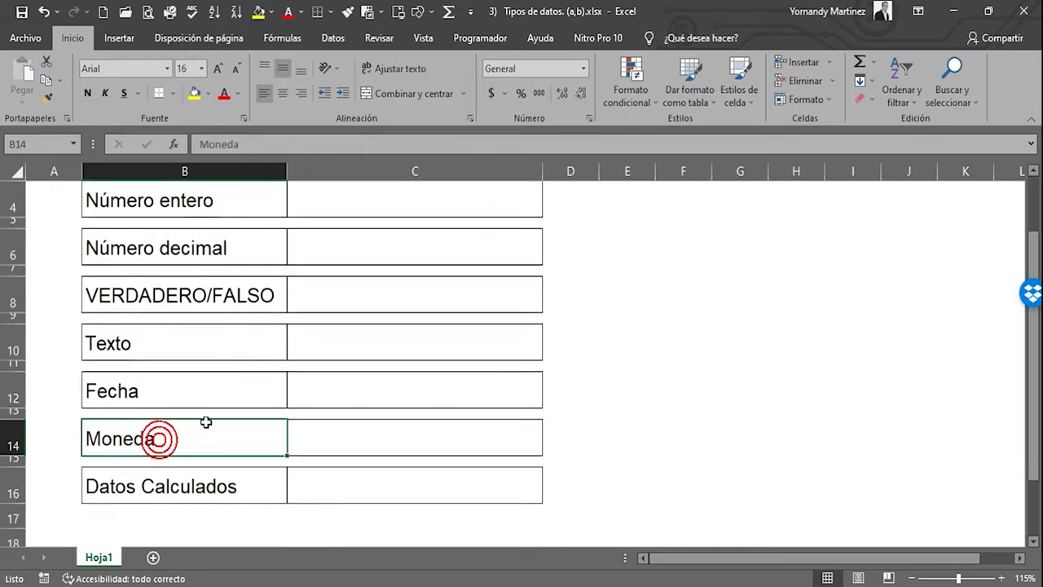
pyautogui.click(232, 489)
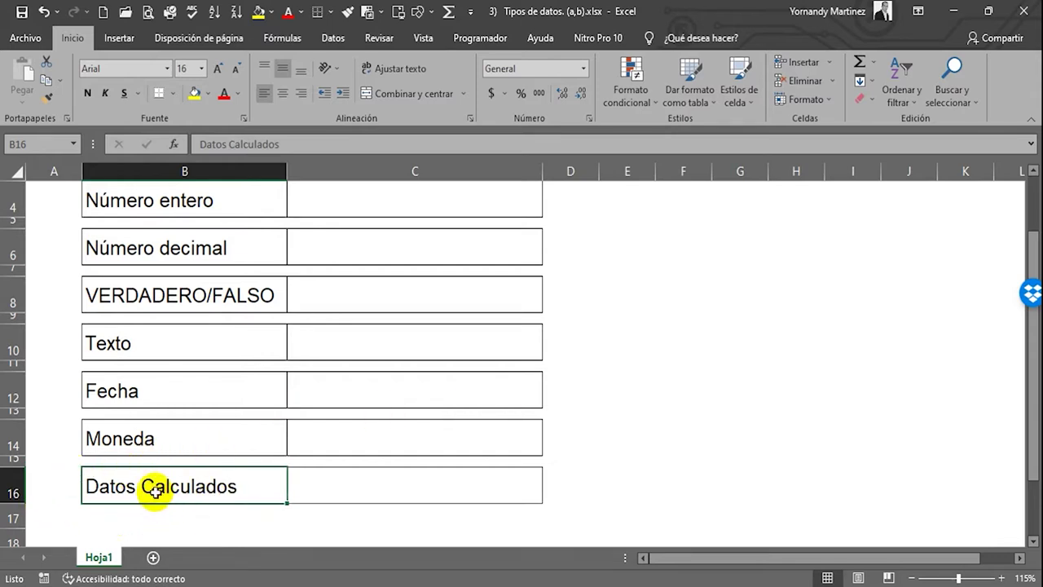
pyautogui.scroll(1, 147, 481)
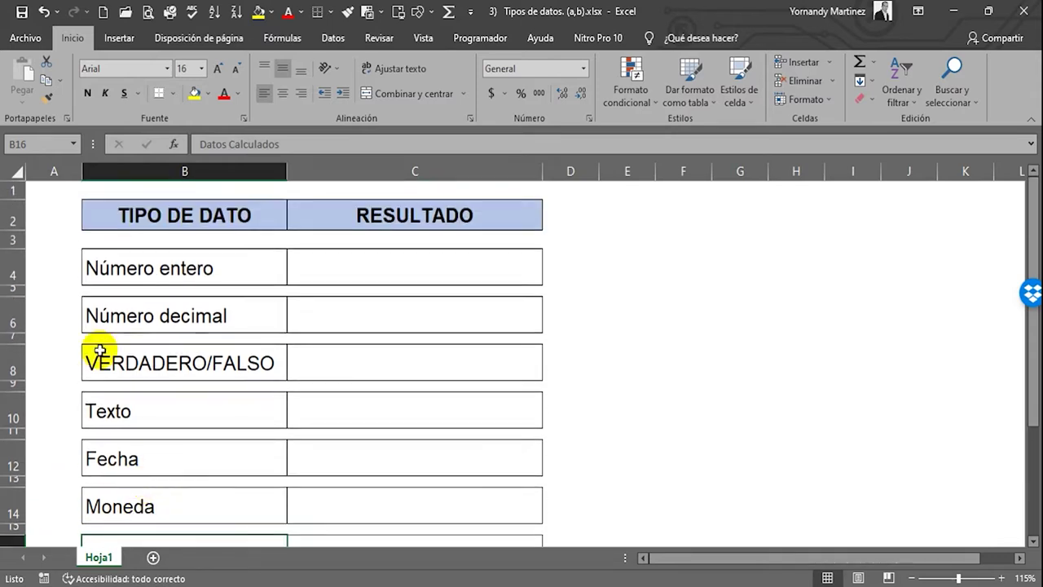
# - Enter the whole number 234 as the Número entero result in cell C4
pyautogui.click(331, 263)
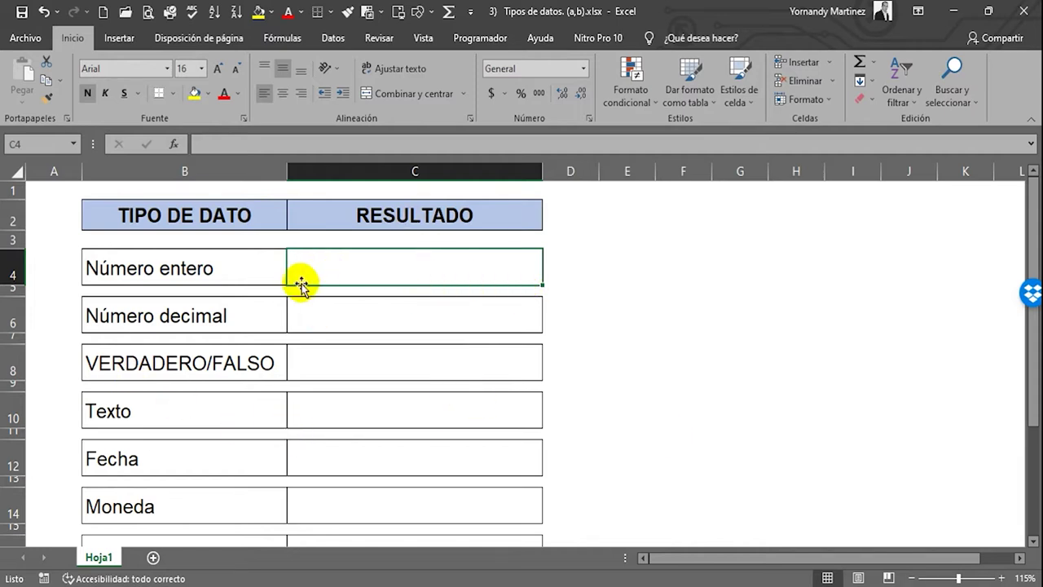
pyautogui.click(156, 268)
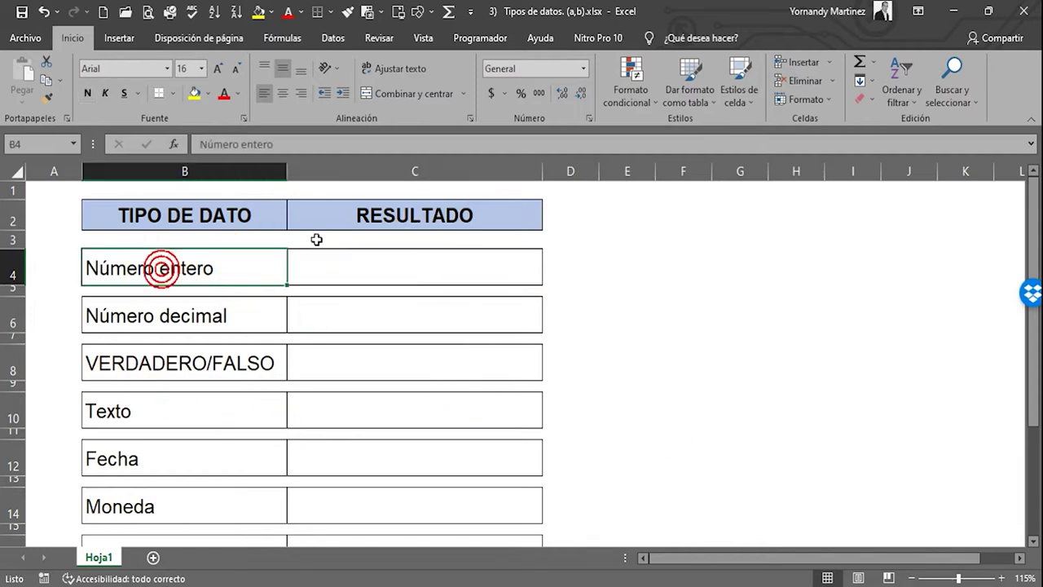
pyautogui.click(349, 262)
pyautogui.hotkey('ctrl', 'n')
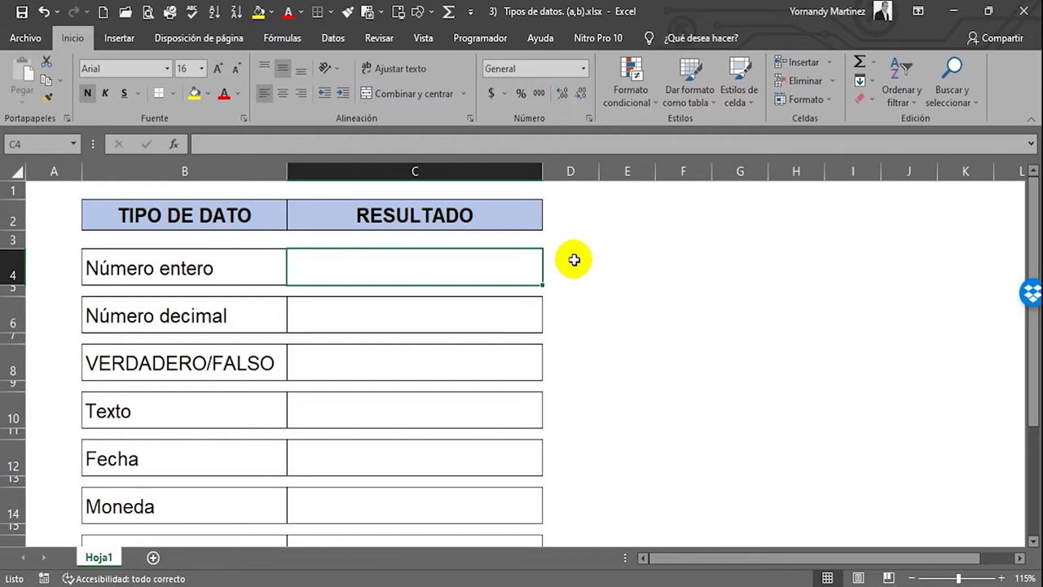
pyautogui.write('234')
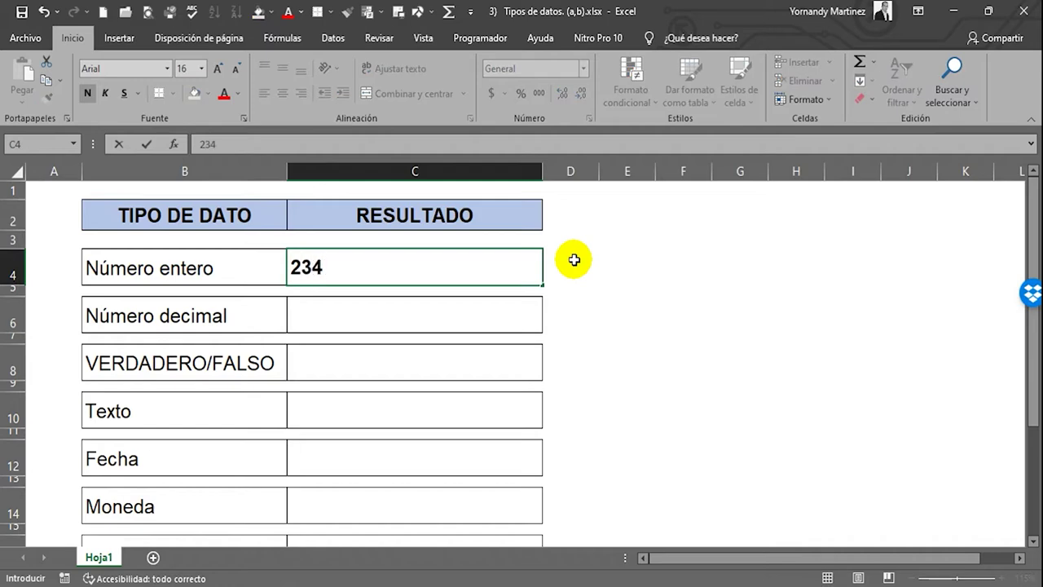
pyautogui.press('Return')
pyautogui.press('Up')
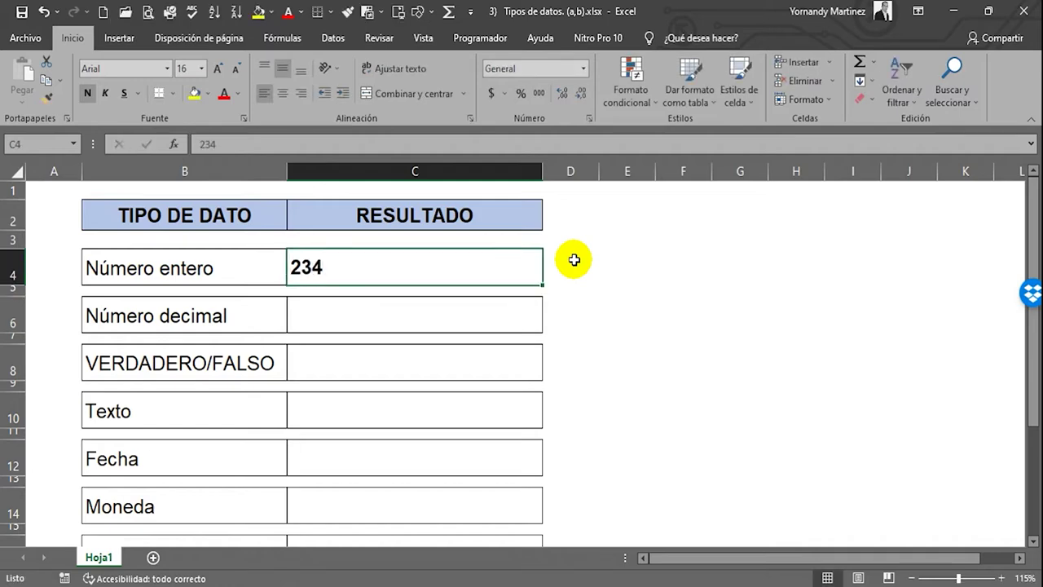
# - Replace the Número entero result in cell C4 with 5667
pyautogui.write('5667')
pyautogui.hotkey('ctrl', 'Return')
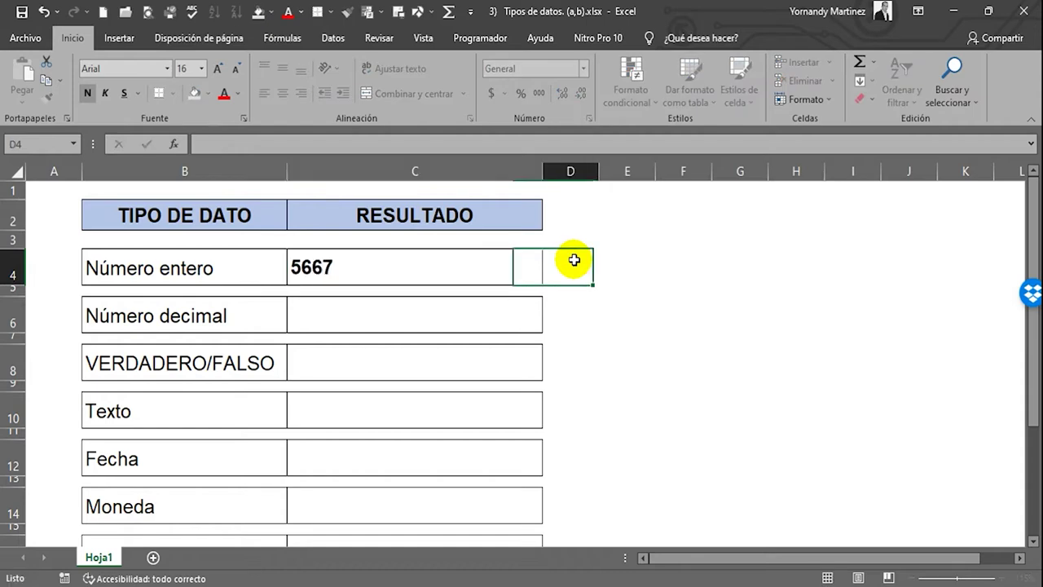
pyautogui.press('Right')
pyautogui.press('Left')
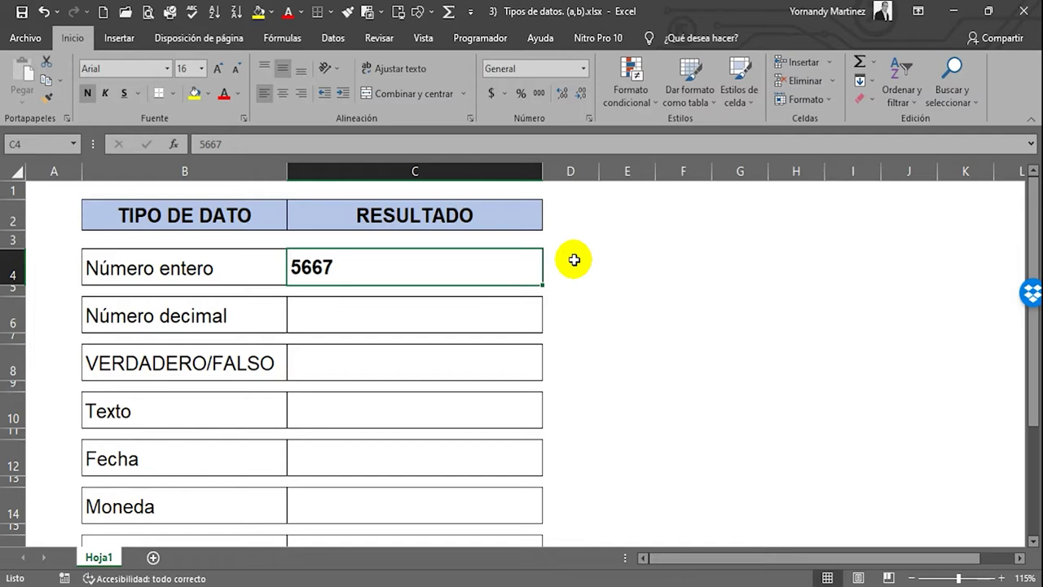
# - Set the Número entero result in cell C4 to 890
pyautogui.write('890')
pyautogui.press('Return')
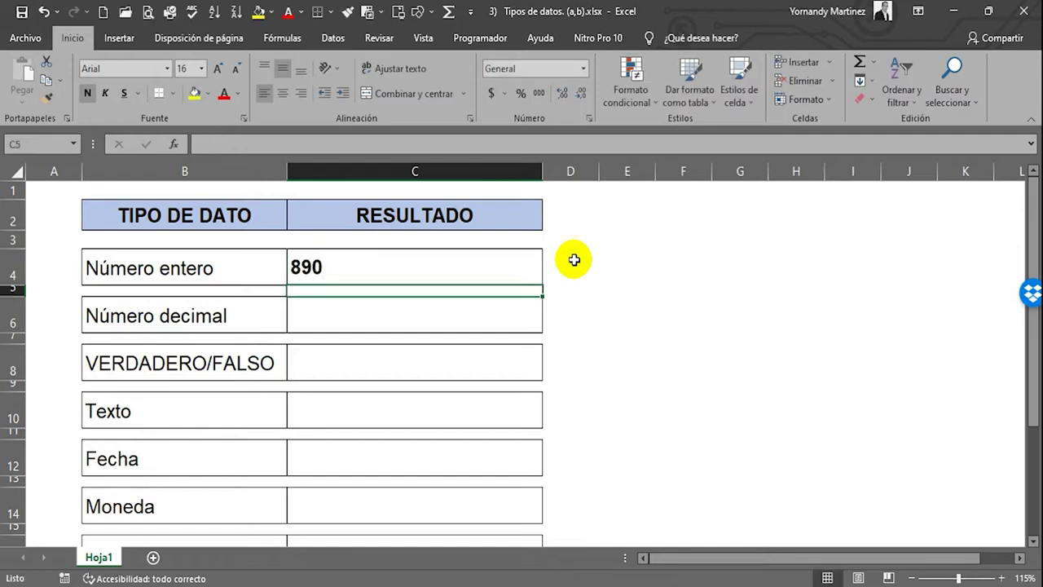
pyautogui.press('Up')
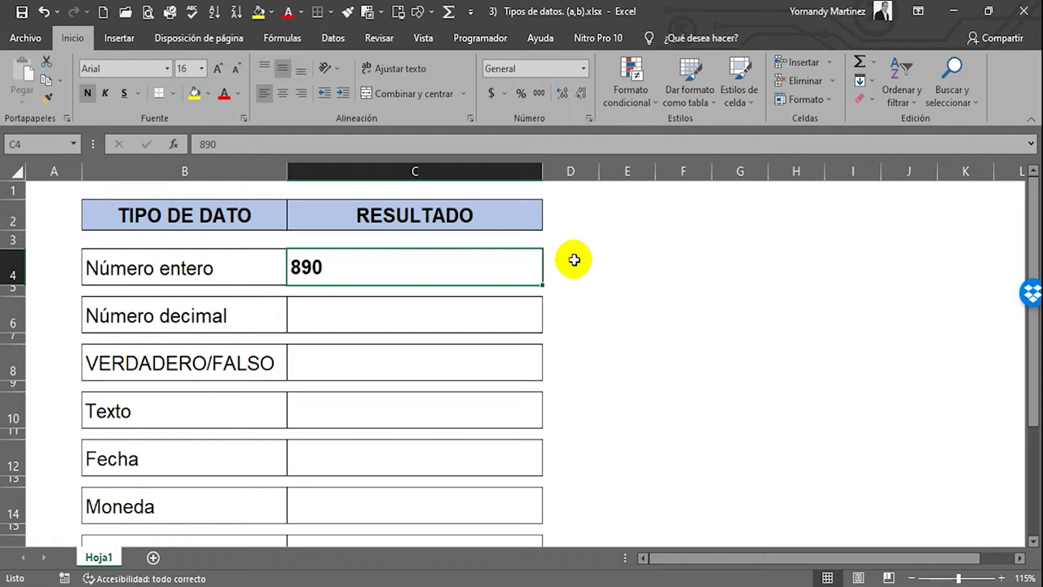
# - Enter the decimal ,58 as the Número decimal result in cell C6
pyautogui.press('Down')
pyautogui.press('Down')
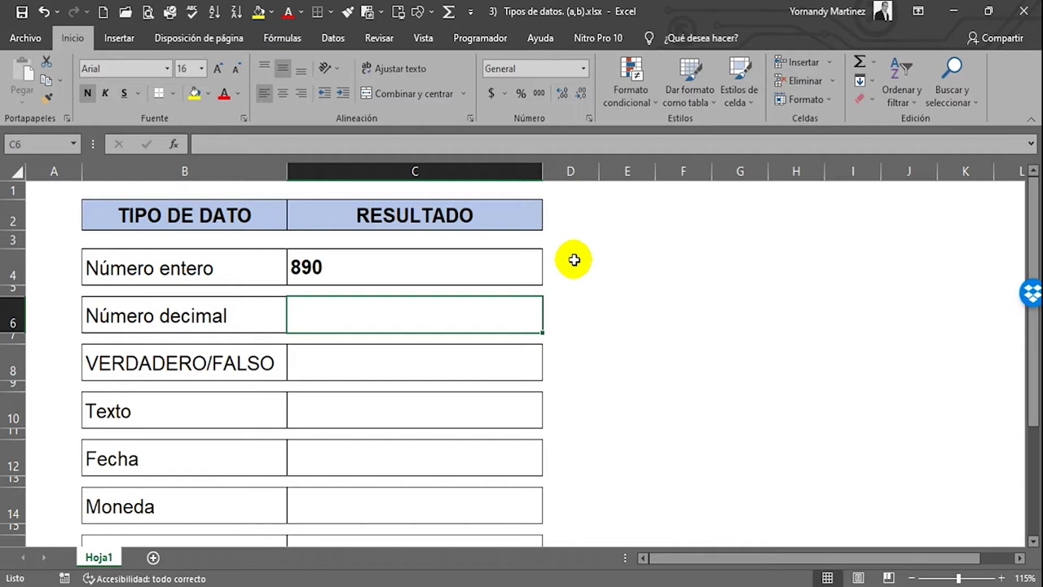
pyautogui.write(',')
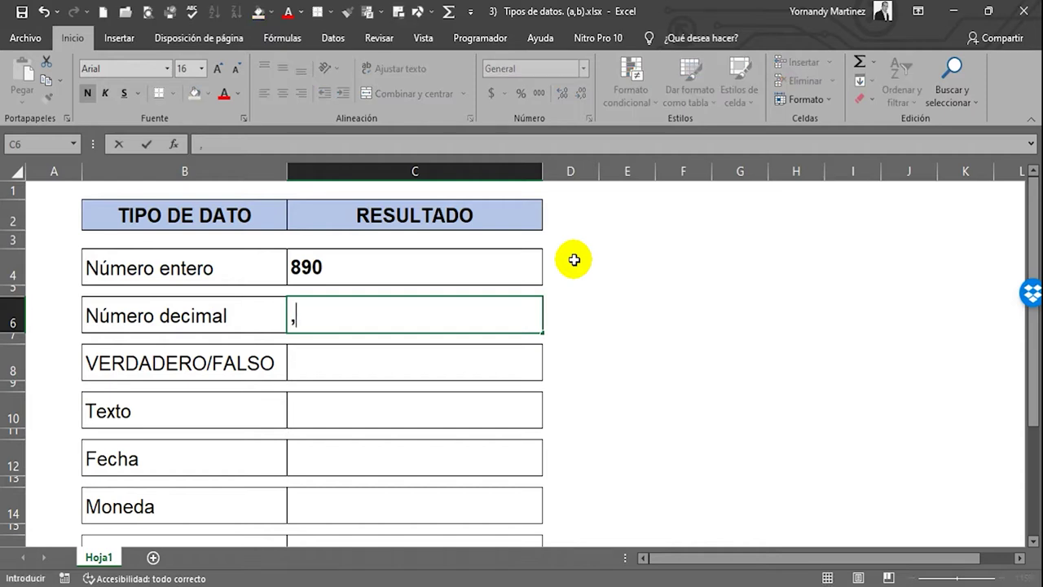
pyautogui.press('BackSpace')
pyautogui.write(',58')
pyautogui.press('Return')
pyautogui.press('Up')
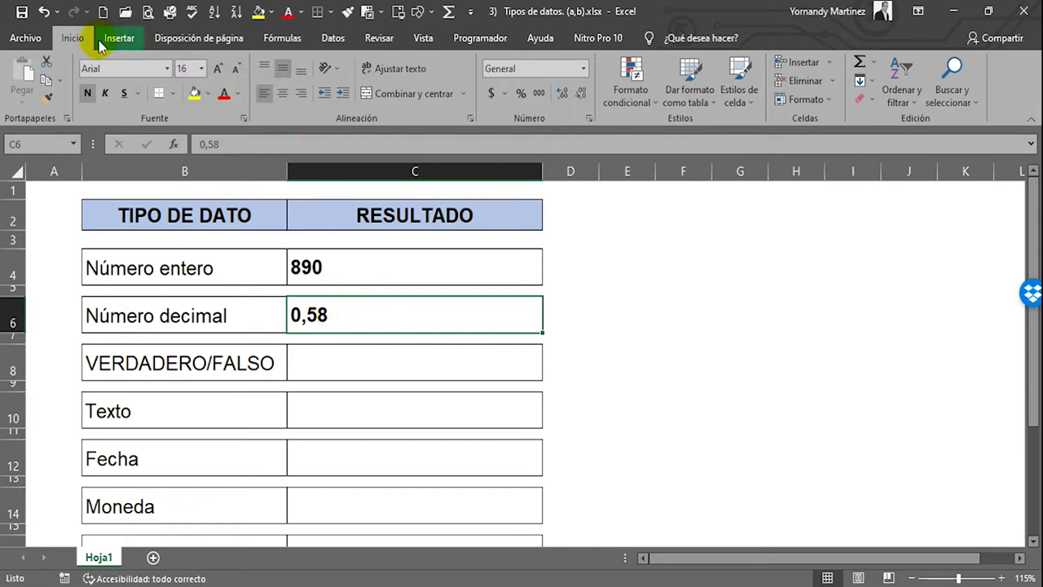
# - Reduce the decimals displayed in cell C6 to one place, and increase them to five
pyautogui.click(585, 95)
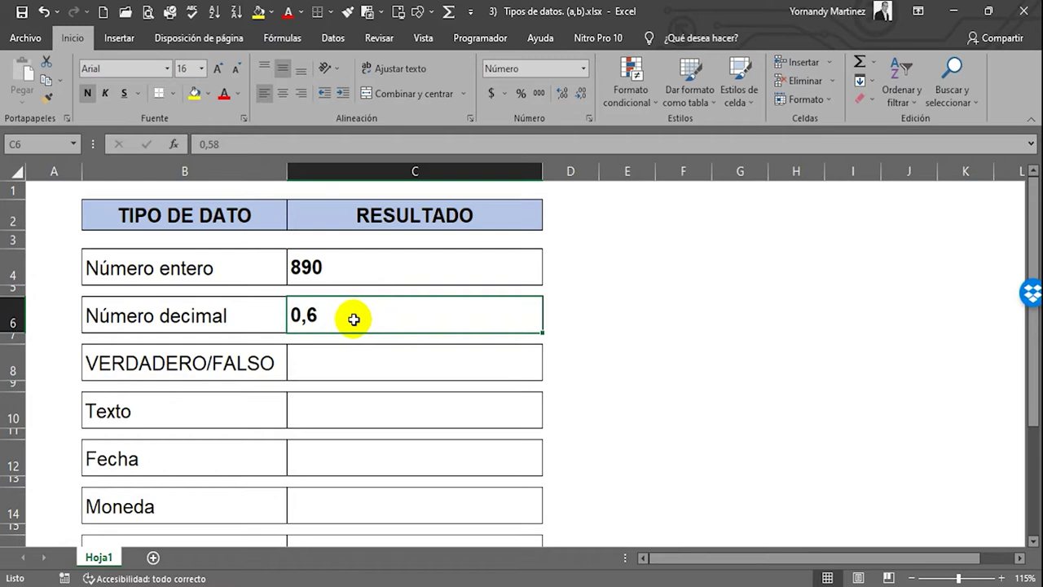
pyautogui.click(559, 96)
pyautogui.click(560, 96)
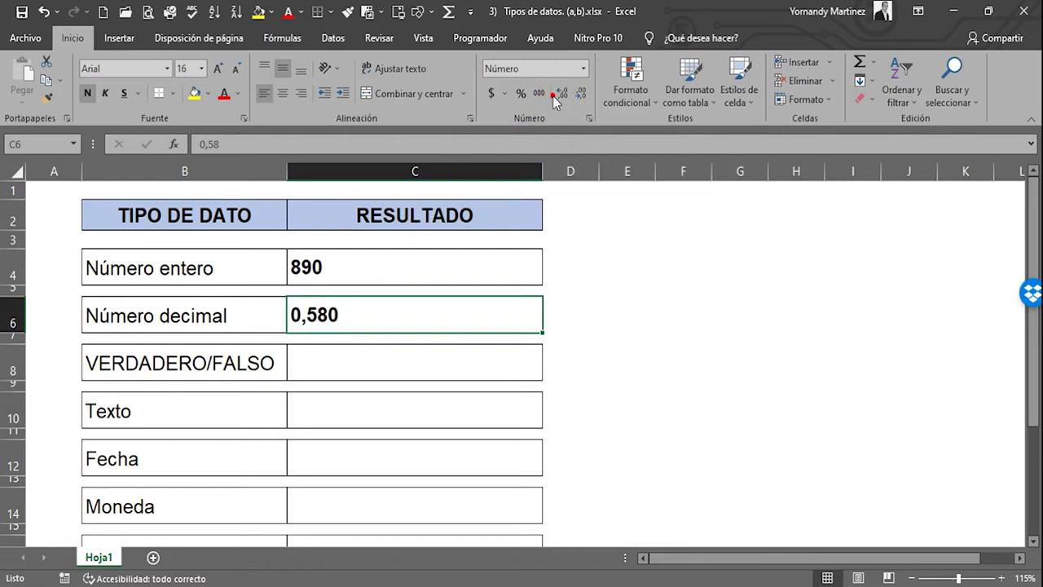
pyautogui.click(560, 95)
pyautogui.click(561, 95)
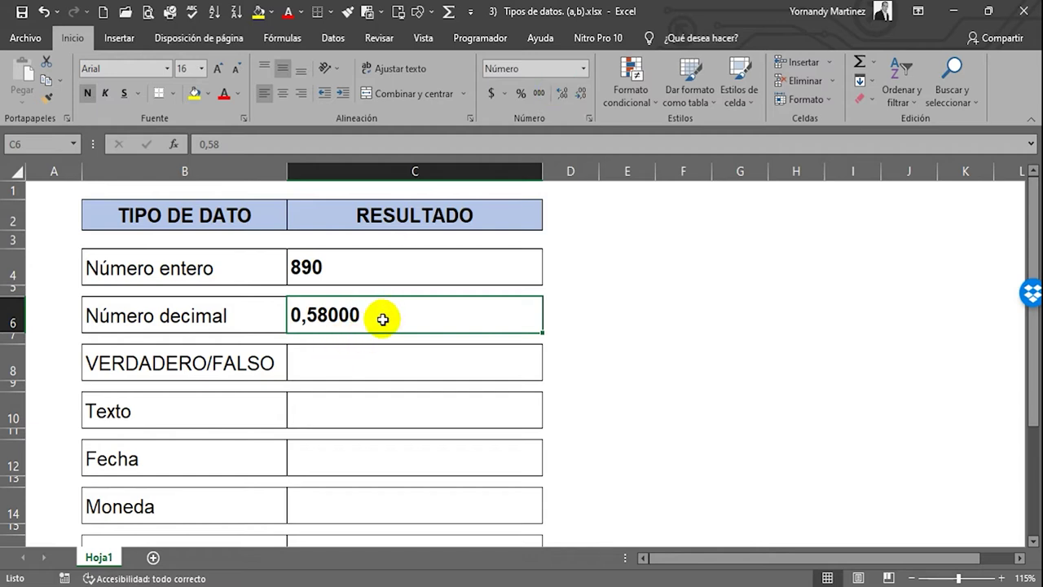
# - Replace the Número decimal result in cell C6 with ,89743, keeping the cell selected
pyautogui.write(',')
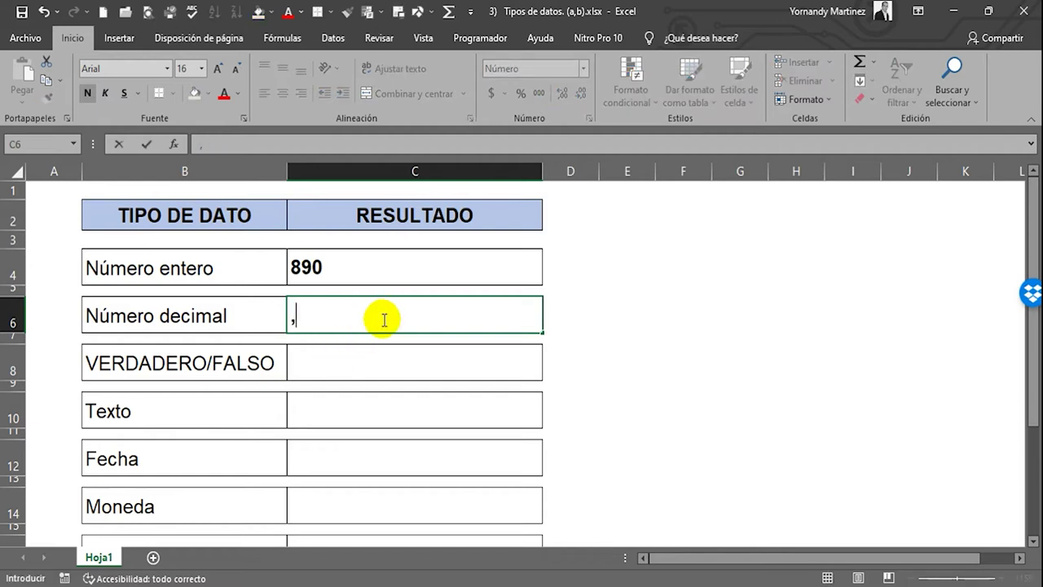
pyautogui.write('89743')
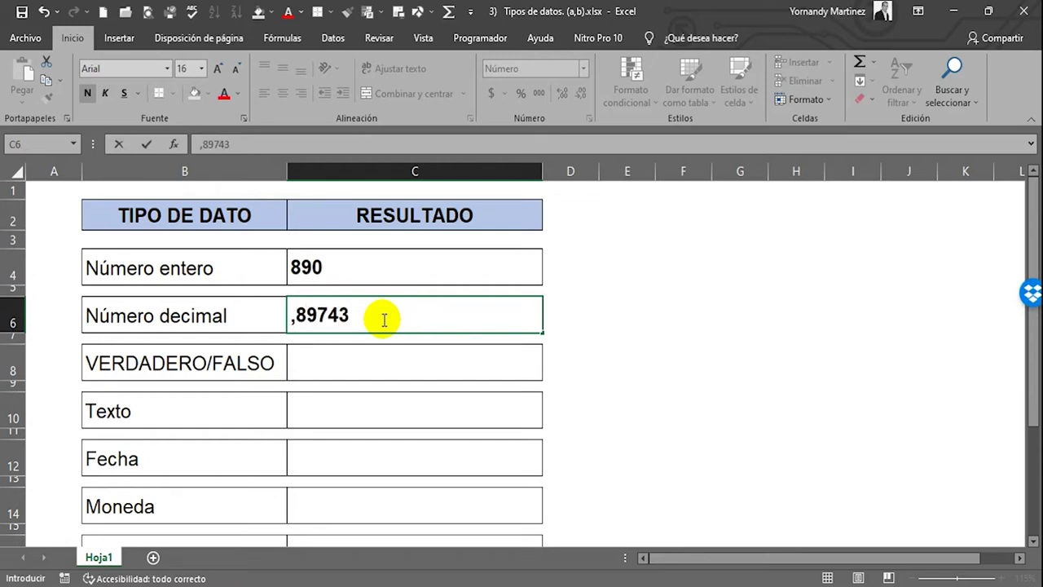
pyautogui.hotkey('ctrl', 'Return')
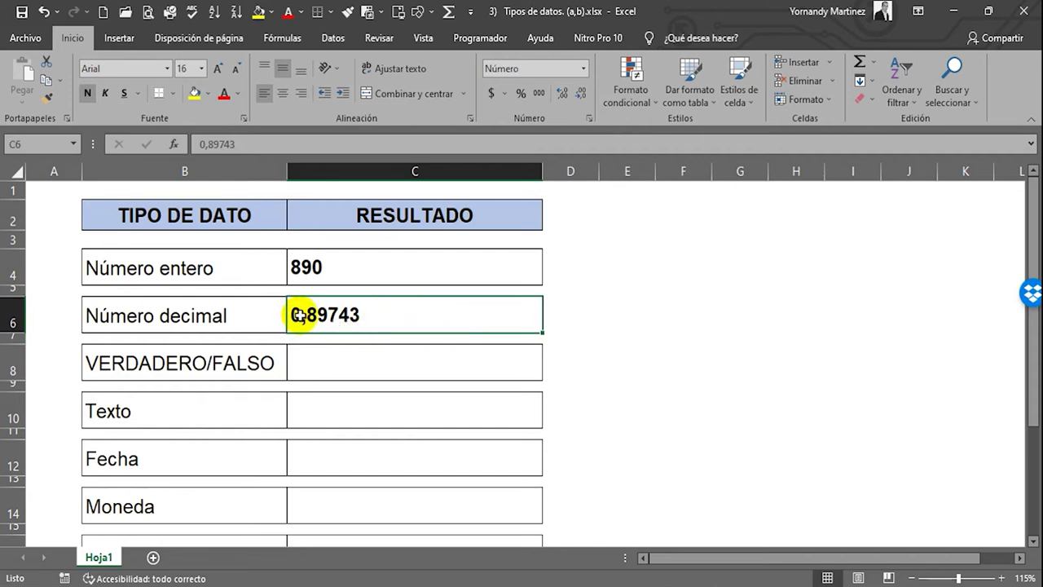
# - Adjust the displayed precision of the Número decimal result in cell C6 to four decimal places
pyautogui.click(564, 94)
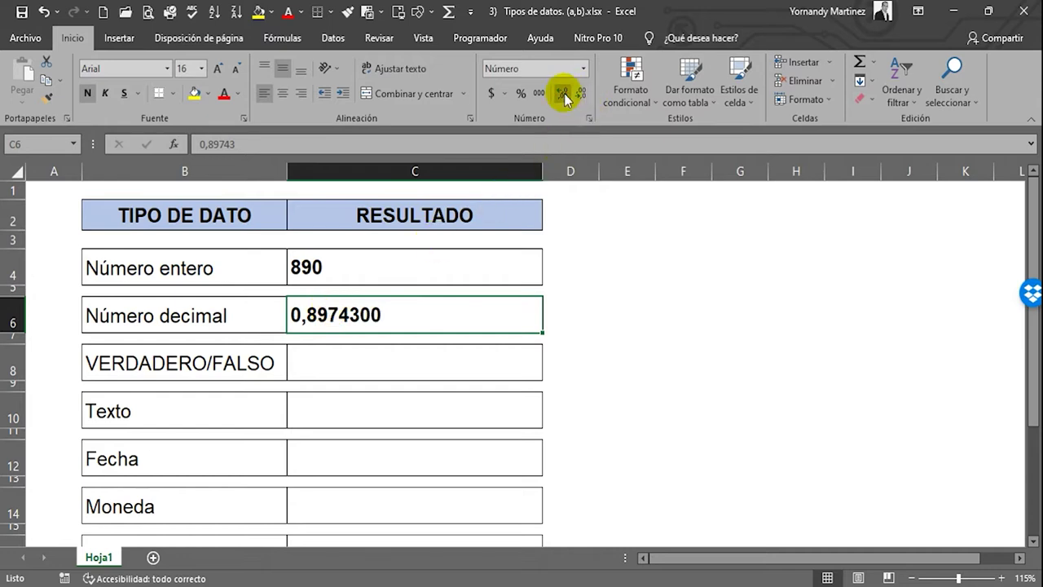
pyautogui.click(581, 93)
pyautogui.click(581, 93)
pyautogui.click(581, 93)
pyautogui.click(581, 93)
pyautogui.click(581, 93)
pyautogui.click(561, 94)
pyautogui.click(562, 95)
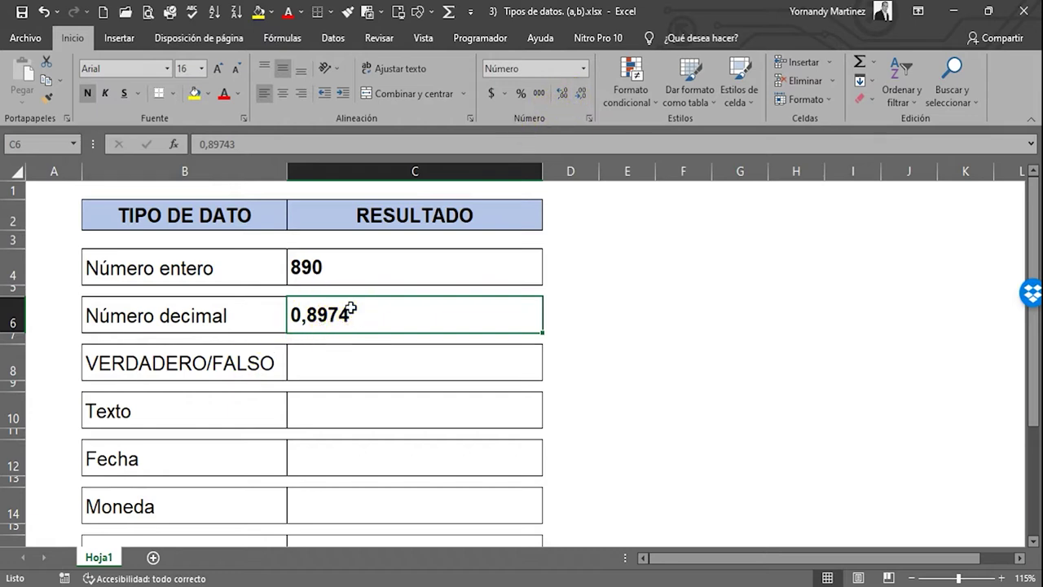
# - Enter the logical comparison =6=6 as the VERDADERO/FALSO result in cell C8
pyautogui.click(355, 368)
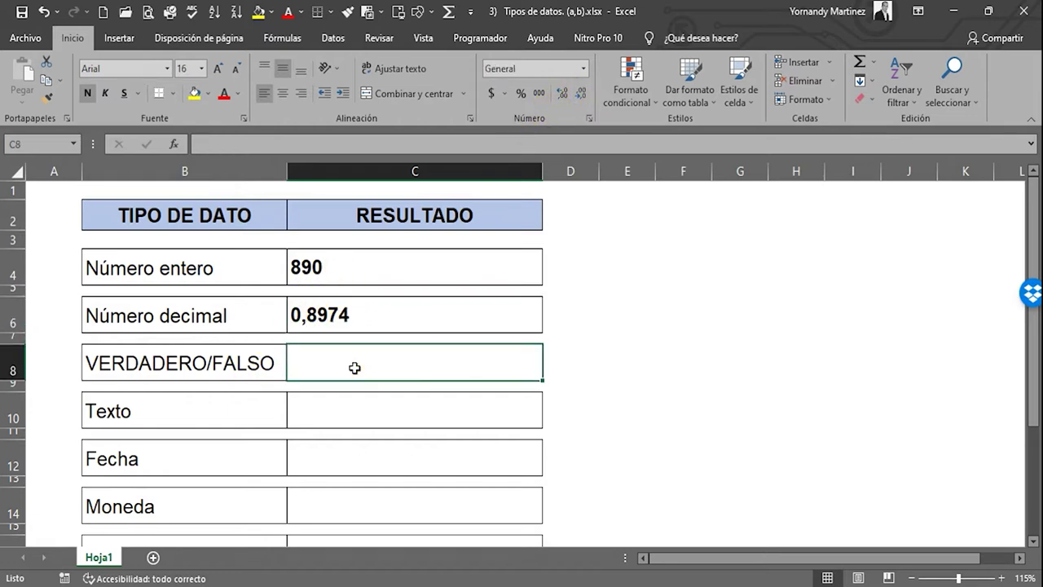
pyautogui.click(401, 363)
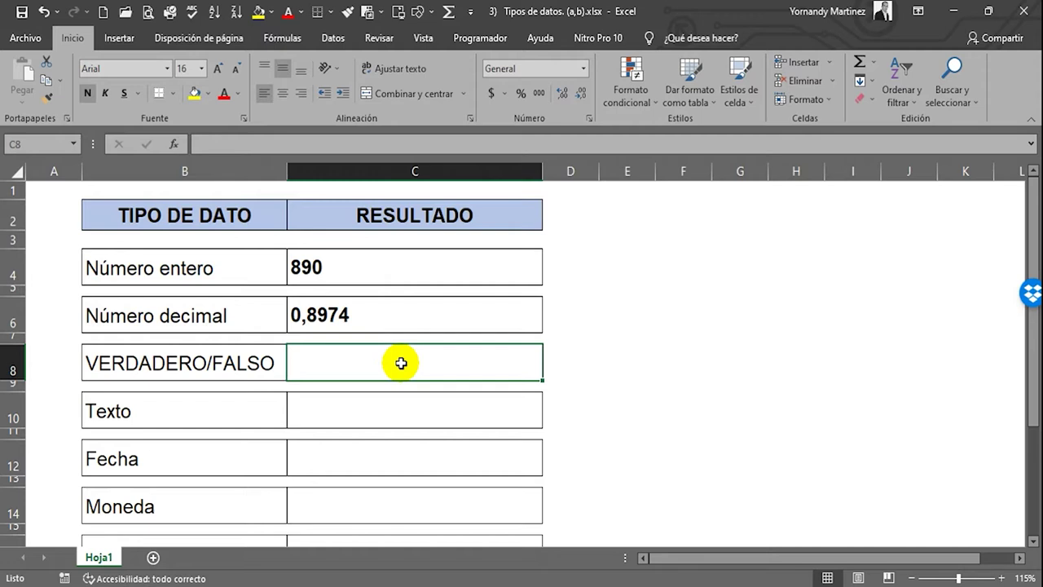
pyautogui.doubleClick(401, 364)
pyautogui.write('=')
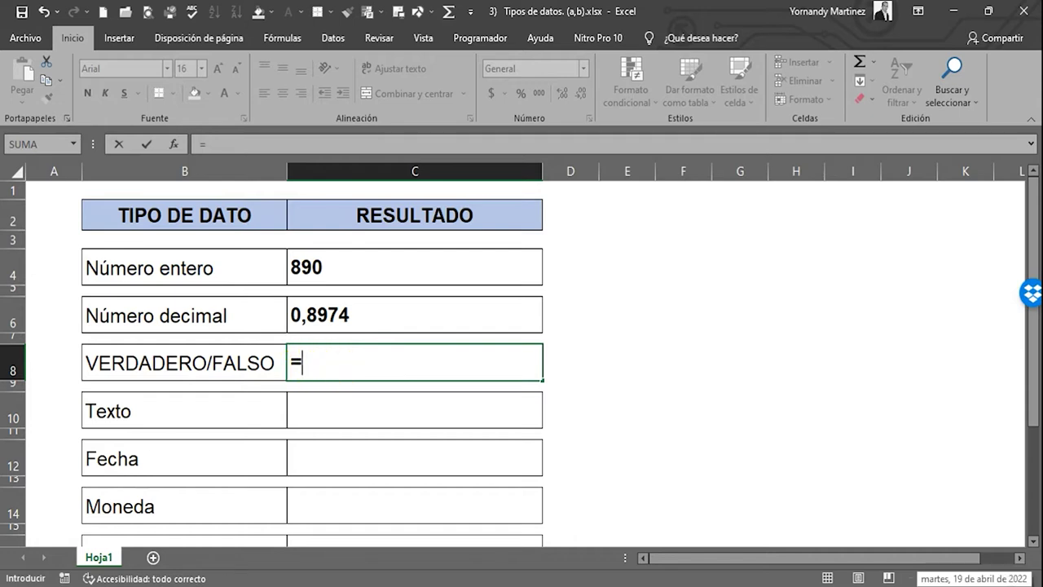
pyautogui.write('6')
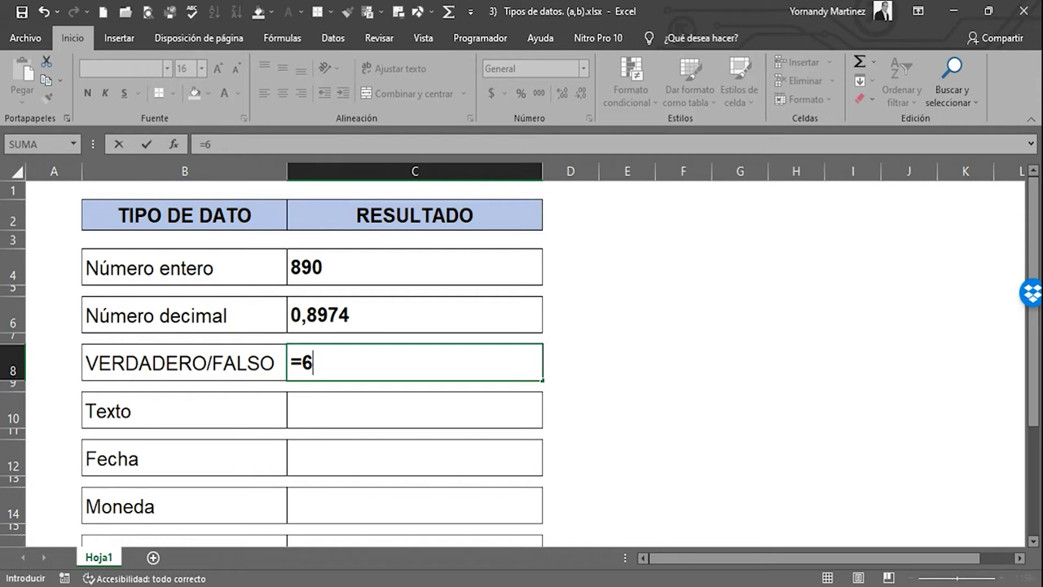
pyautogui.write('=6')
pyautogui.press('Return')
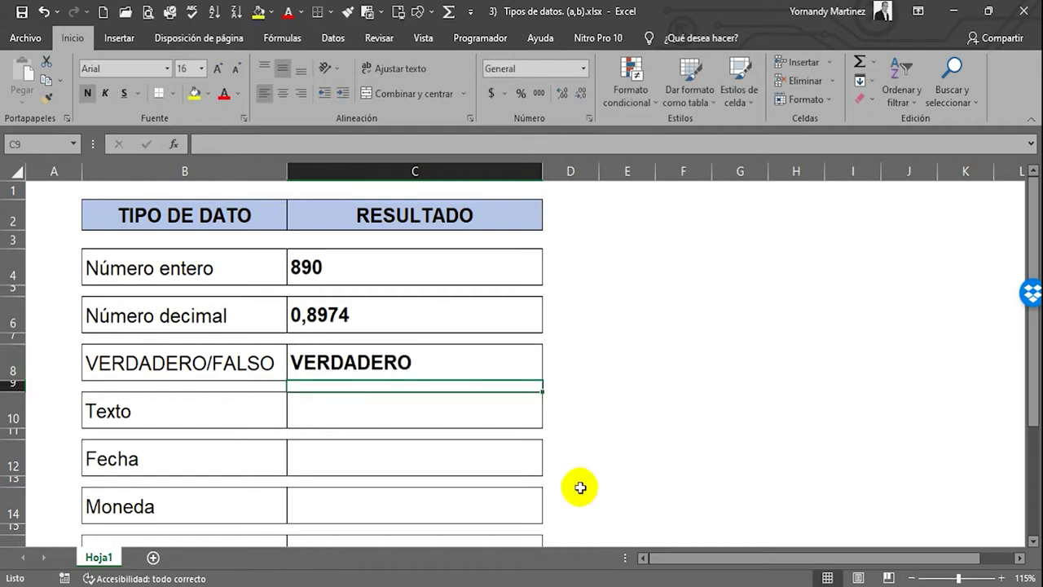
# - Change the VERDADERO/FALSO comparison in cell C8 to =6=9
pyautogui.click(356, 367)
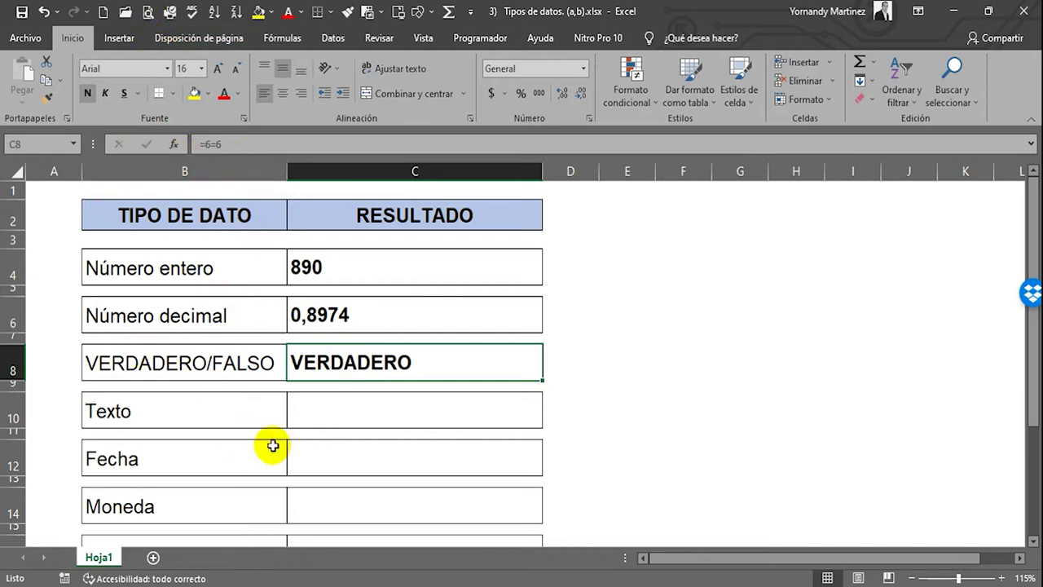
pyautogui.doubleClick(369, 364)
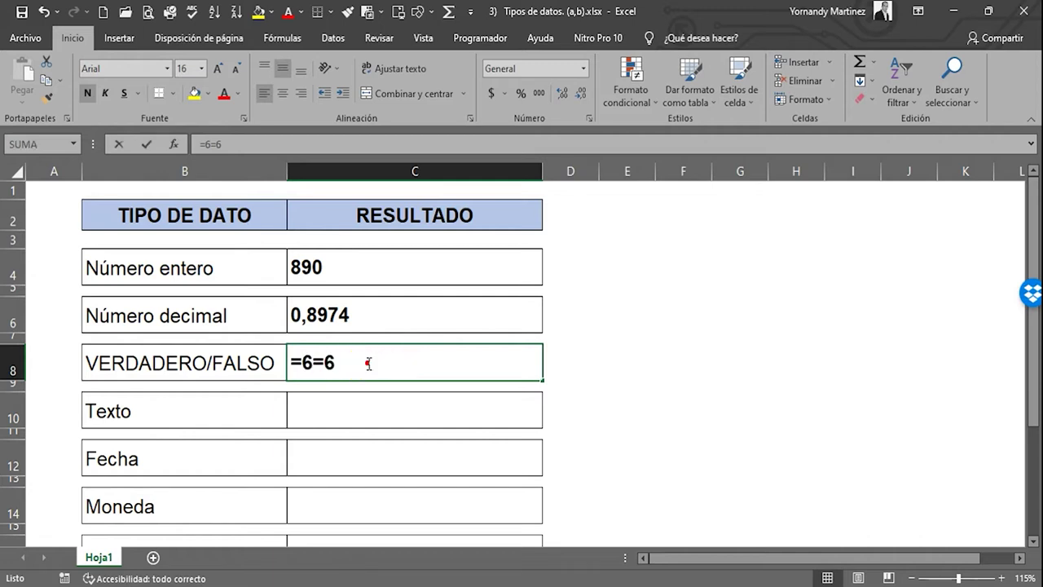
pyautogui.press('BackSpace')
pyautogui.write('9')
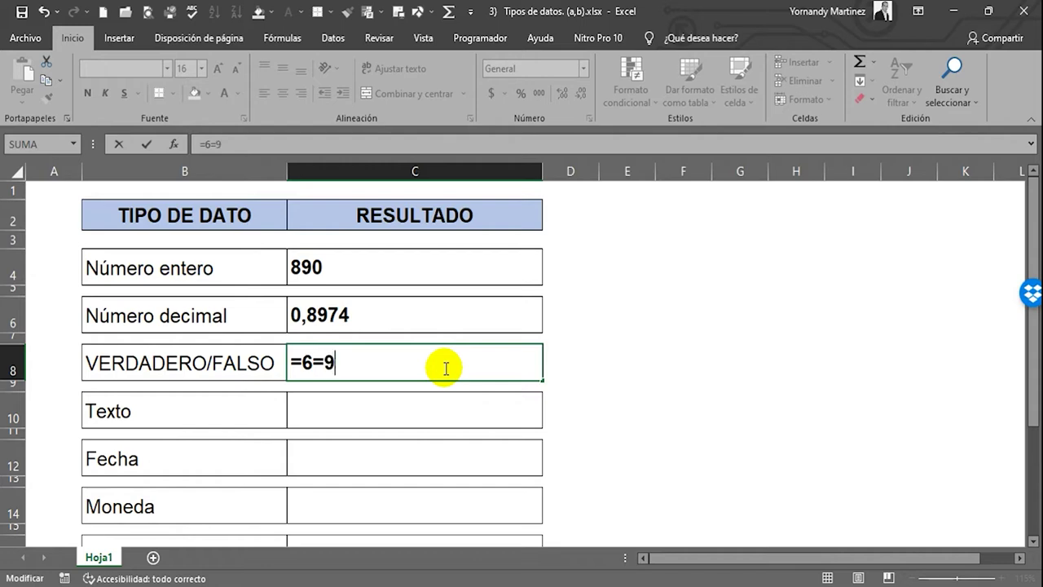
pyautogui.press('Return')
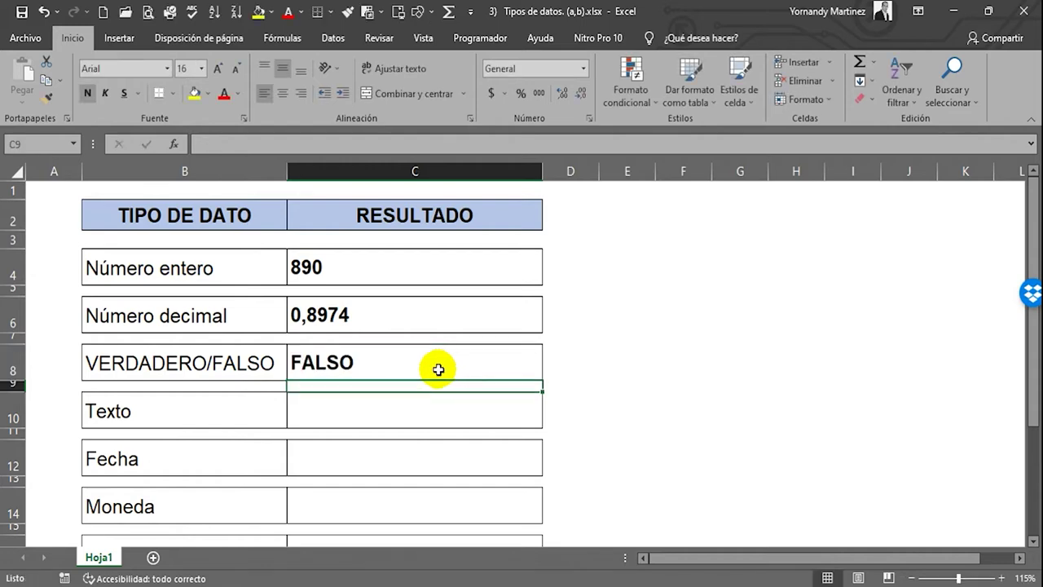
# - Replace the equality operator in cell C8 with less-than, making the comparison =6<9
pyautogui.click(388, 366)
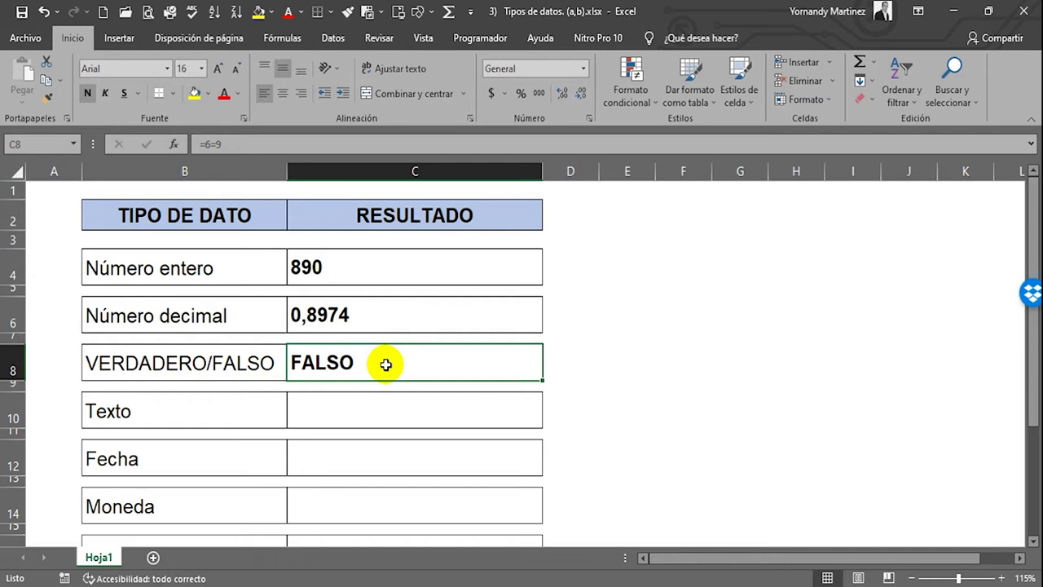
pyautogui.doubleClick(317, 364)
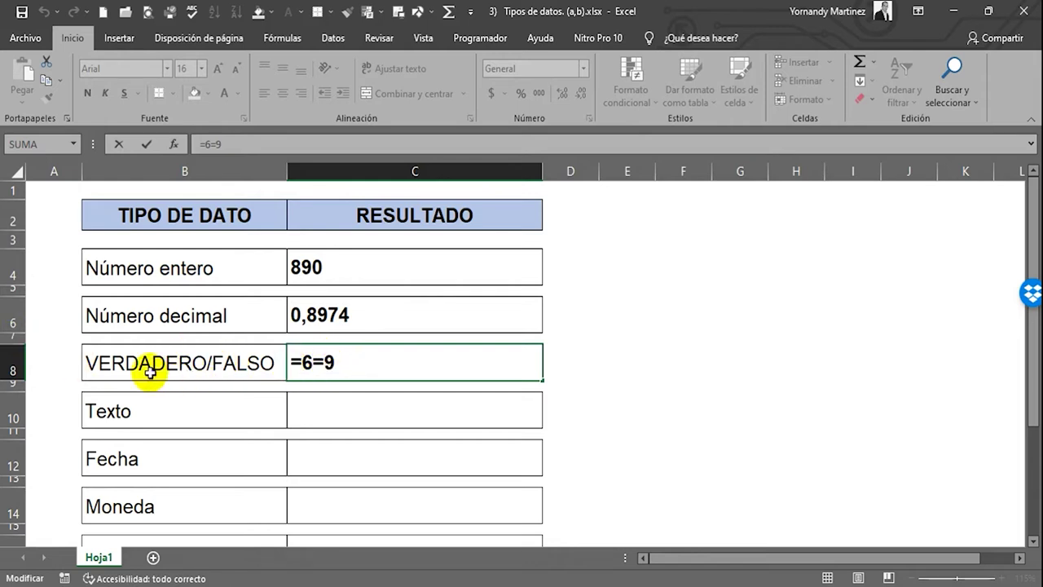
pyautogui.click(324, 362)
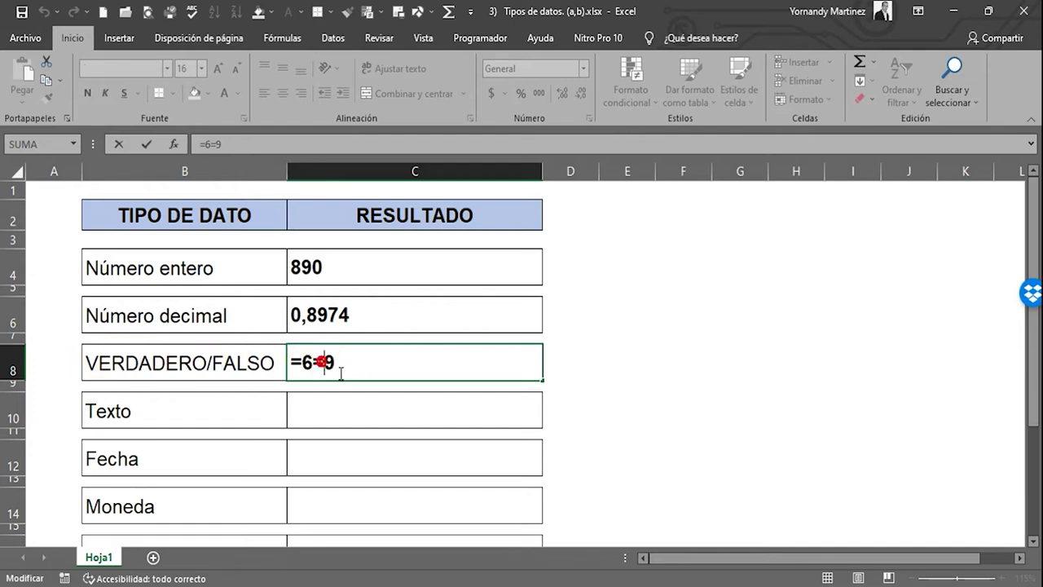
pyautogui.press('BackSpace')
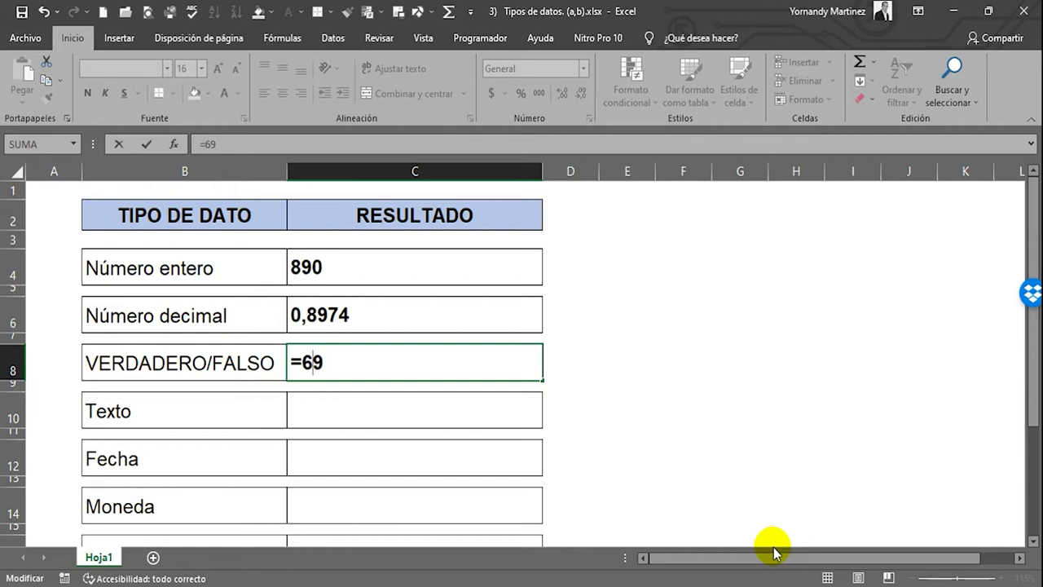
pyautogui.write('>')
pyautogui.press('BackSpace')
pyautogui.write('<')
pyautogui.press('Return')
# - Change the operator in cell C8 to greater-than, making the comparison =6>9
pyautogui.press('Up')
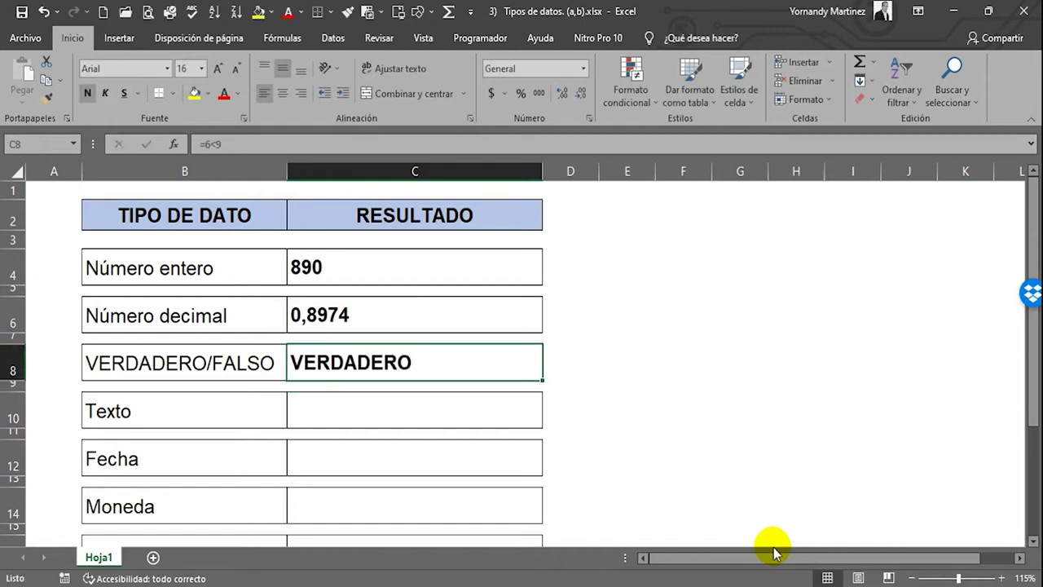
pyautogui.press('F2')
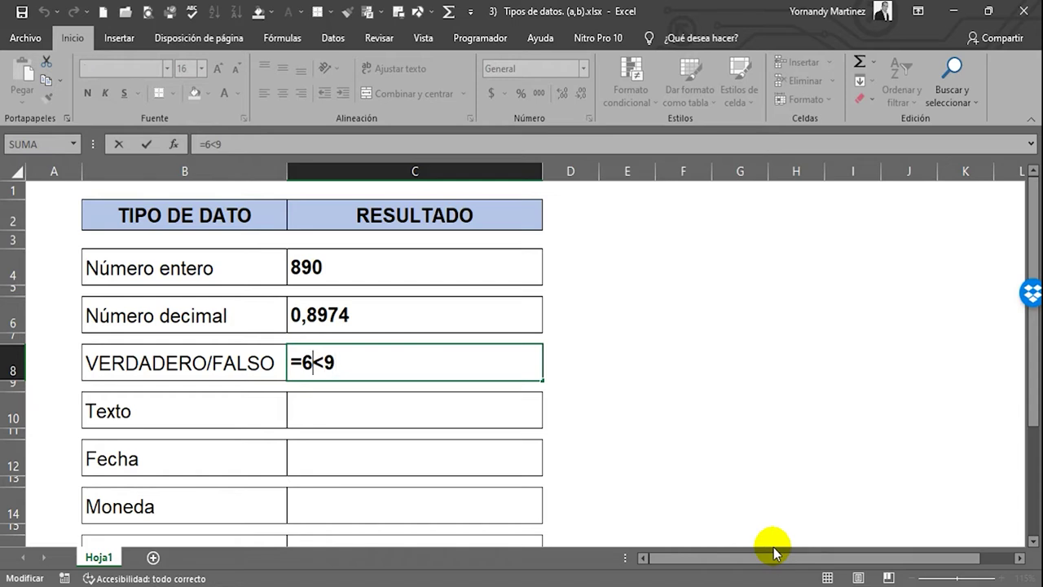
pyautogui.press('Left')
pyautogui.press('BackSpace')
pyautogui.write('<')
pyautogui.press('BackSpace')
pyautogui.write('>')
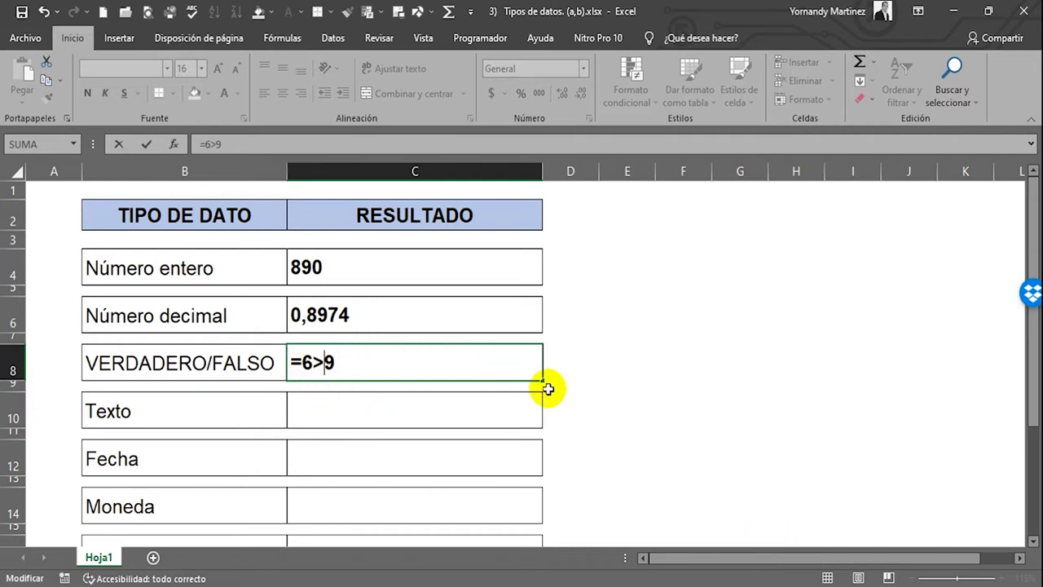
pyautogui.press('Return')
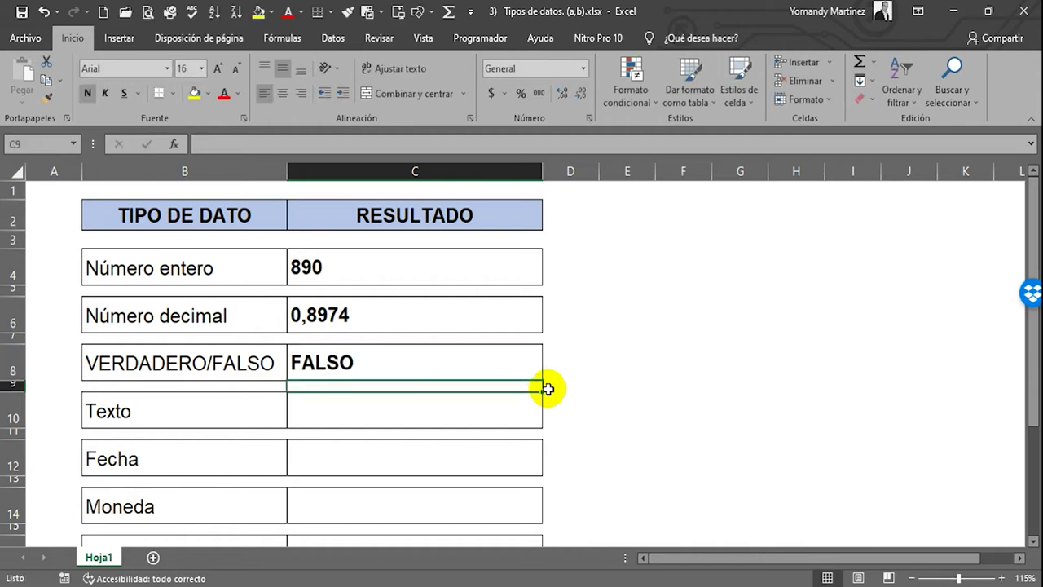
# - Set the VERDADERO/FALSO comparison in cell C8 back to =6=6, keeping the cell selected
pyautogui.press('Up')
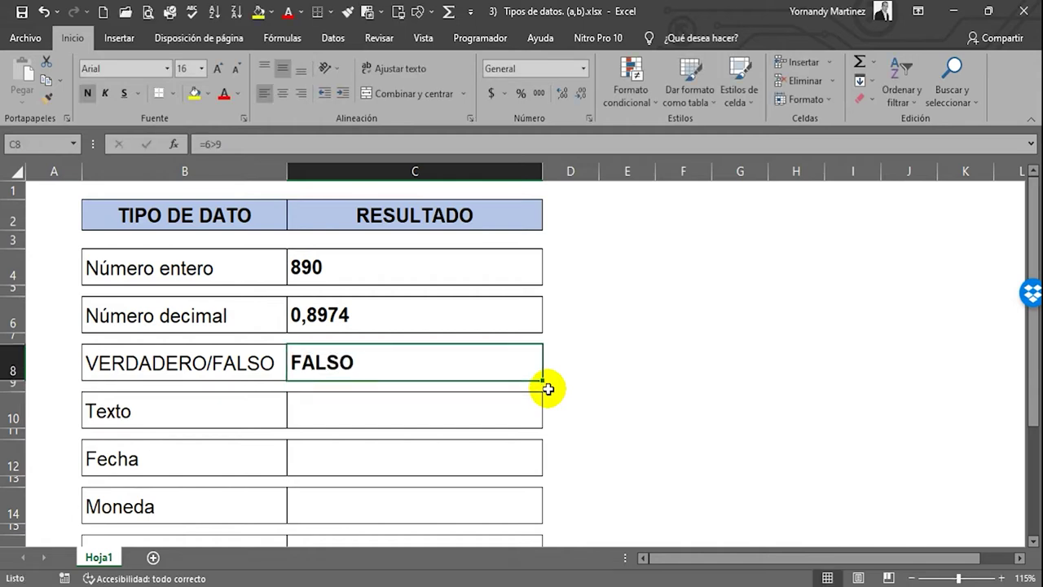
pyautogui.press('F2')
pyautogui.press('Left')
pyautogui.press('BackSpace')
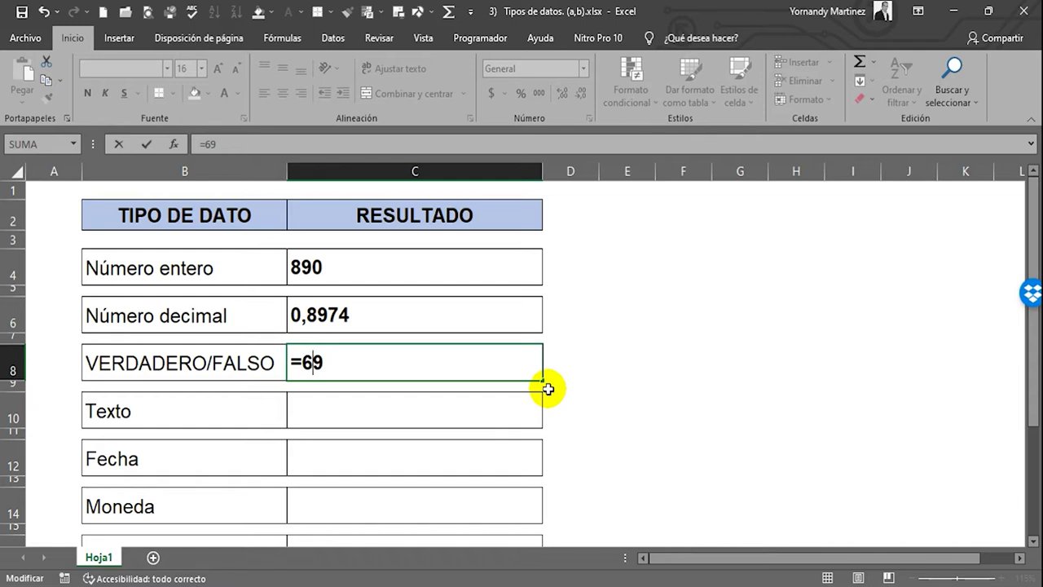
pyautogui.write('=')
pyautogui.press('Right')
pyautogui.press('BackSpace')
pyautogui.write('6')
pyautogui.hotkey('ctrl', 'Return')
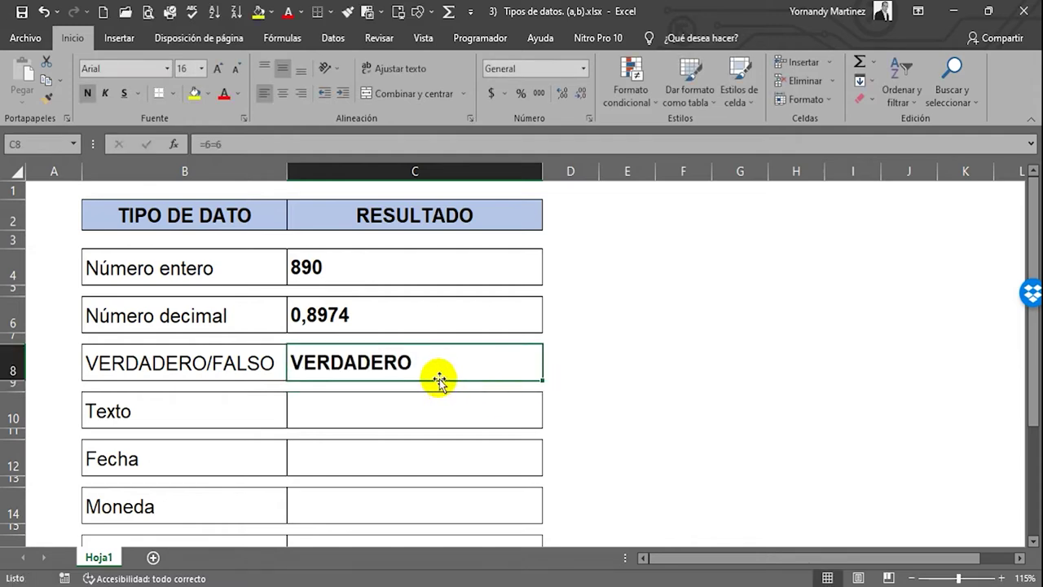
# - Review the examples entered for Número entero, Número decimal and VERDADERO/FALSO
pyautogui.click(361, 409)
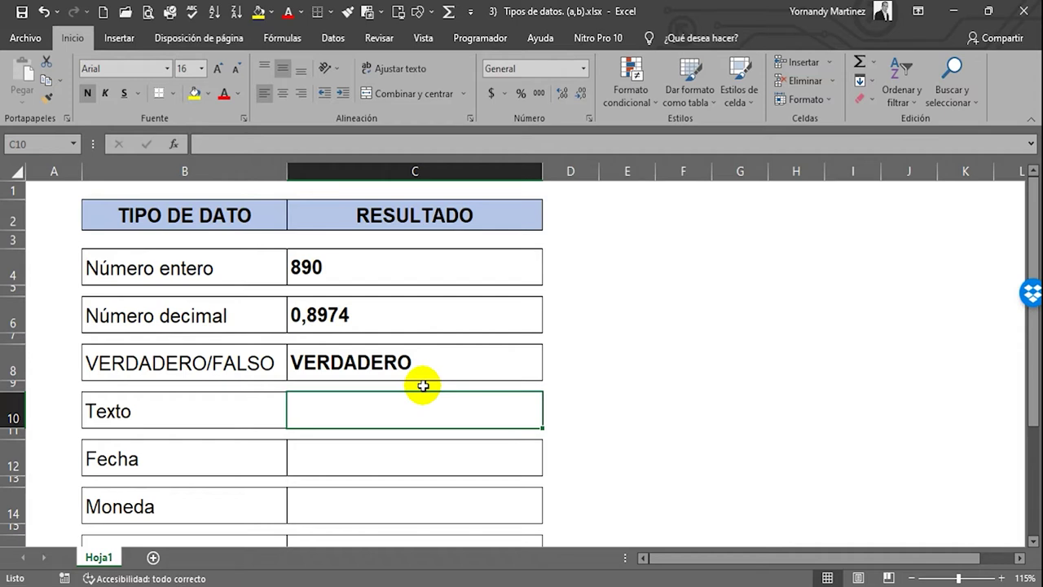
pyautogui.click(143, 270)
pyautogui.click(181, 338)
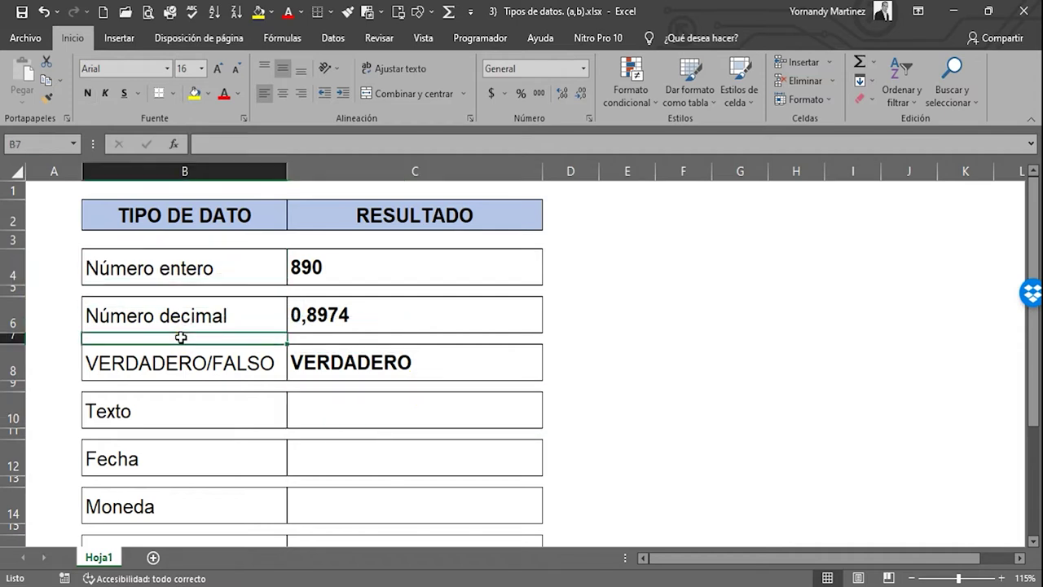
pyautogui.click(318, 265)
pyautogui.click(314, 316)
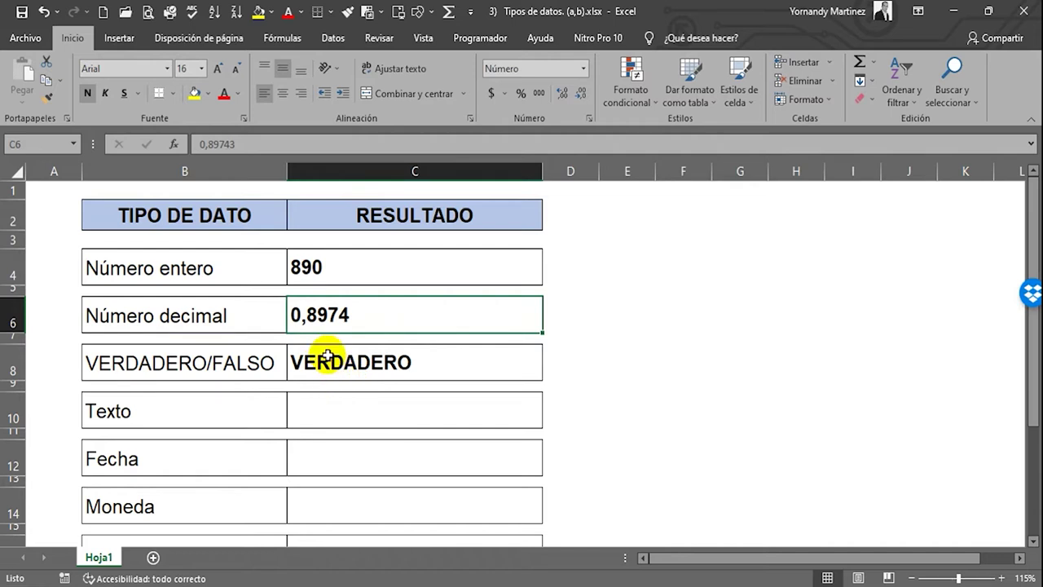
pyautogui.click(294, 267)
pyautogui.click(356, 325)
pyautogui.click(336, 363)
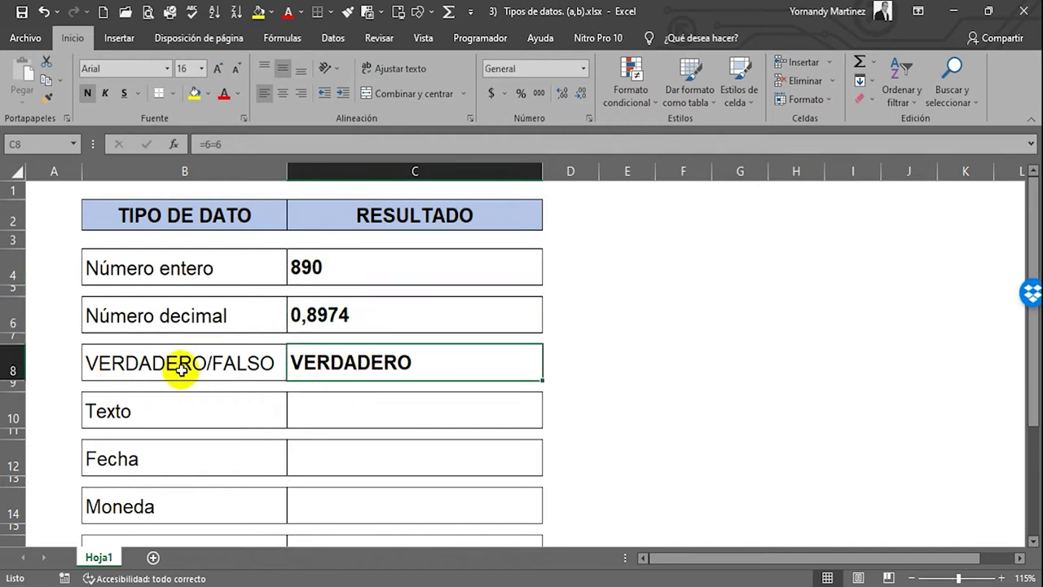
# - Enter a first name in capital letters as the Texto result in cell C10, and append 8945 directly after it
pyautogui.click(326, 417)
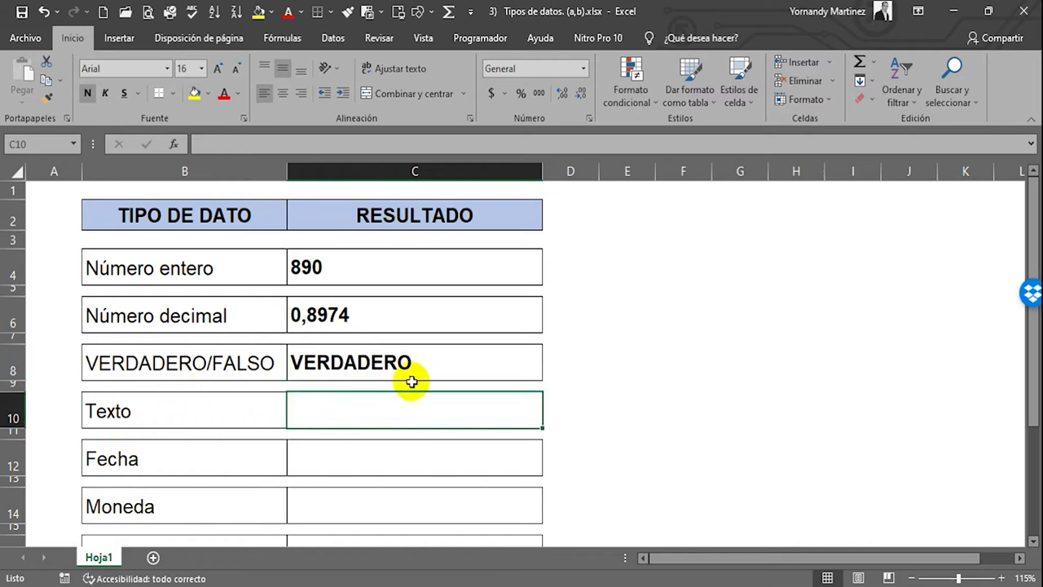
pyautogui.write('CARLOS')
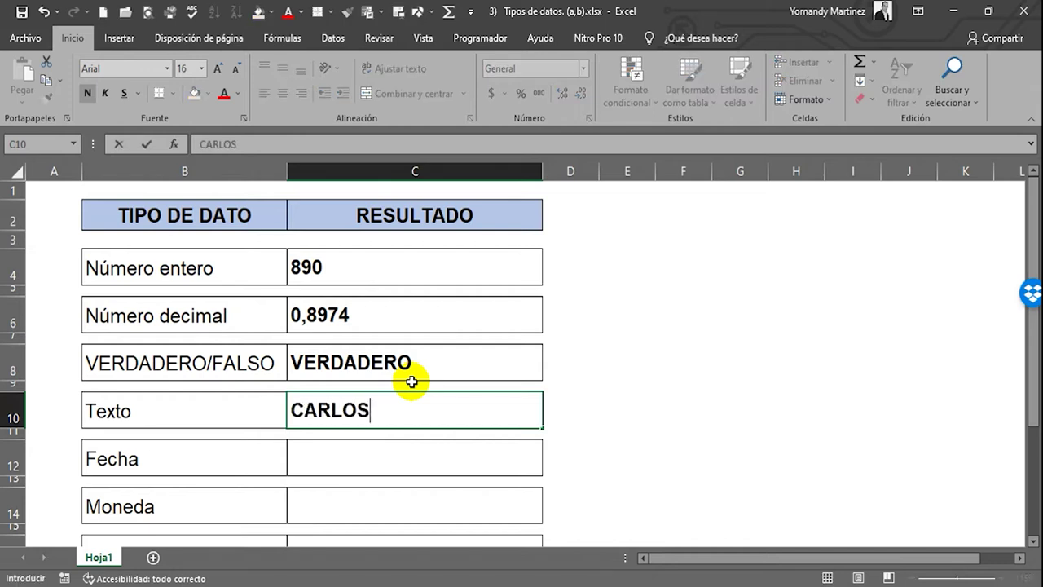
pyautogui.press('Return')
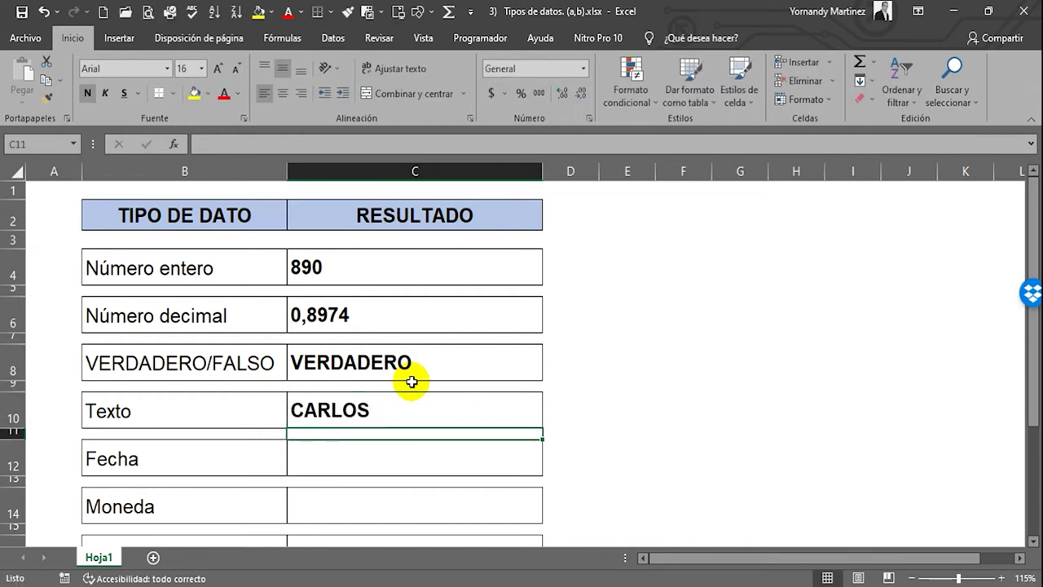
pyautogui.press('Up')
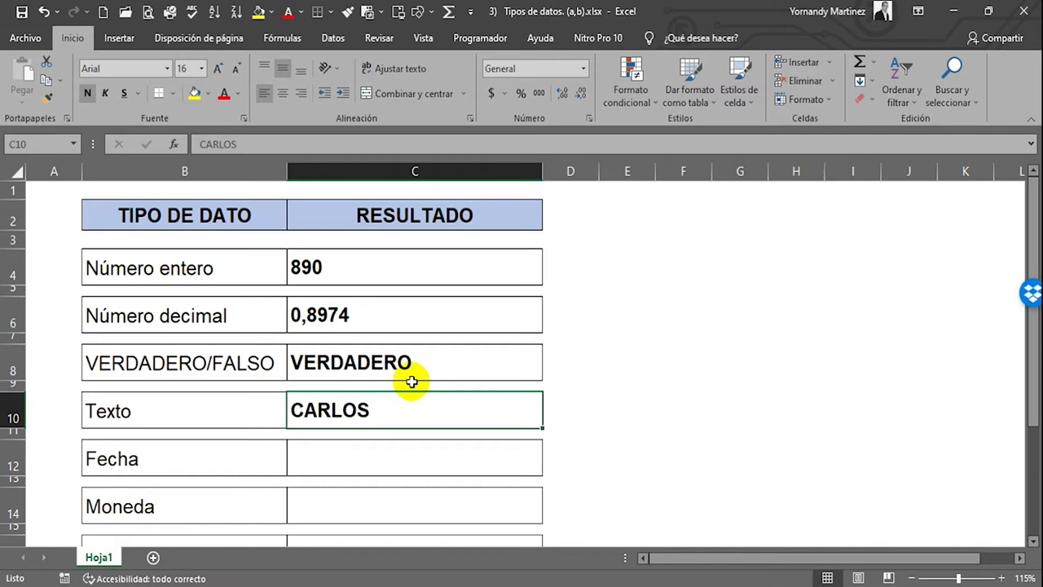
pyautogui.press('F2')
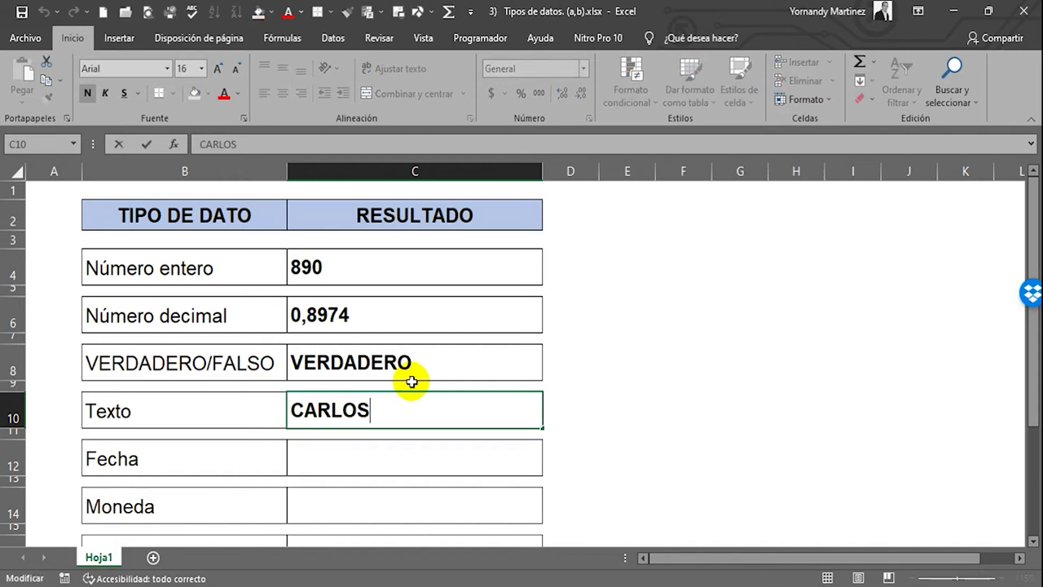
pyautogui.write('8945')
pyautogui.press('Return')
pyautogui.press('Up')
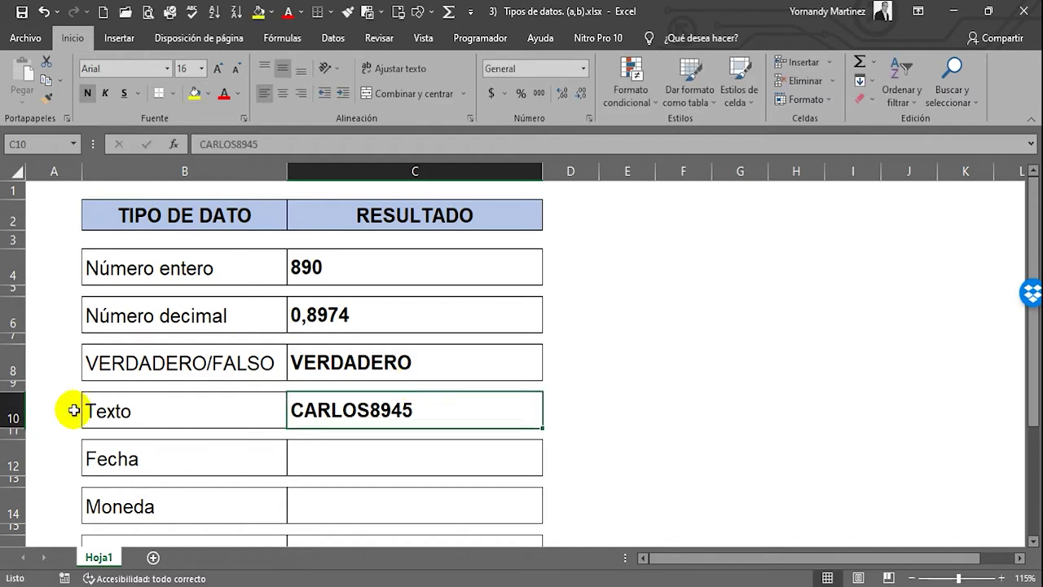
# - Examine the letter and digit portions of the Texto result in cell C10 without changing it
pyautogui.doubleClick(292, 411)
pyautogui.moveTo(292, 410); pyautogui.dragTo(407, 410)
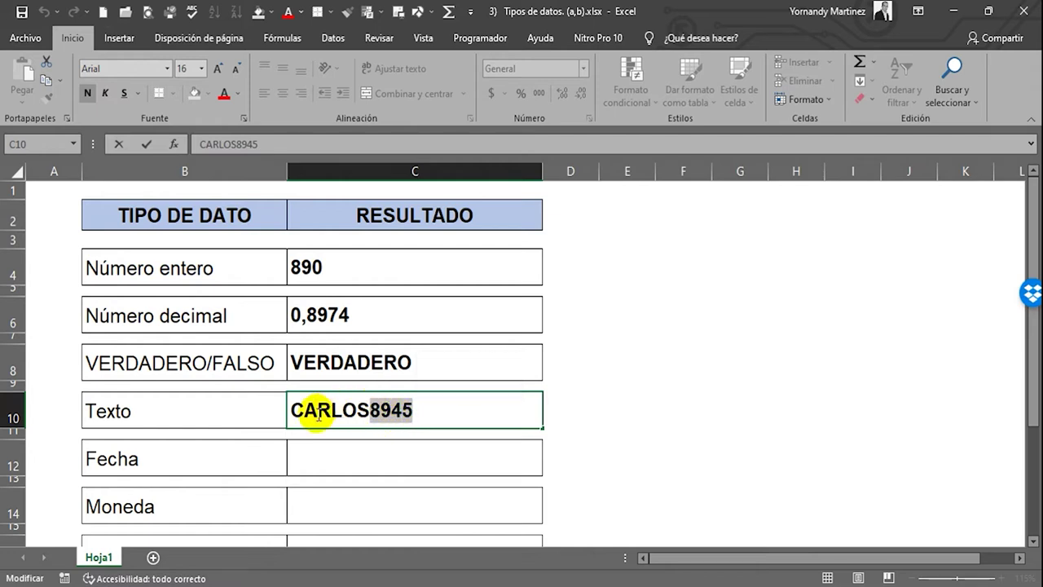
pyautogui.moveTo(290, 412); pyautogui.dragTo(373, 414)
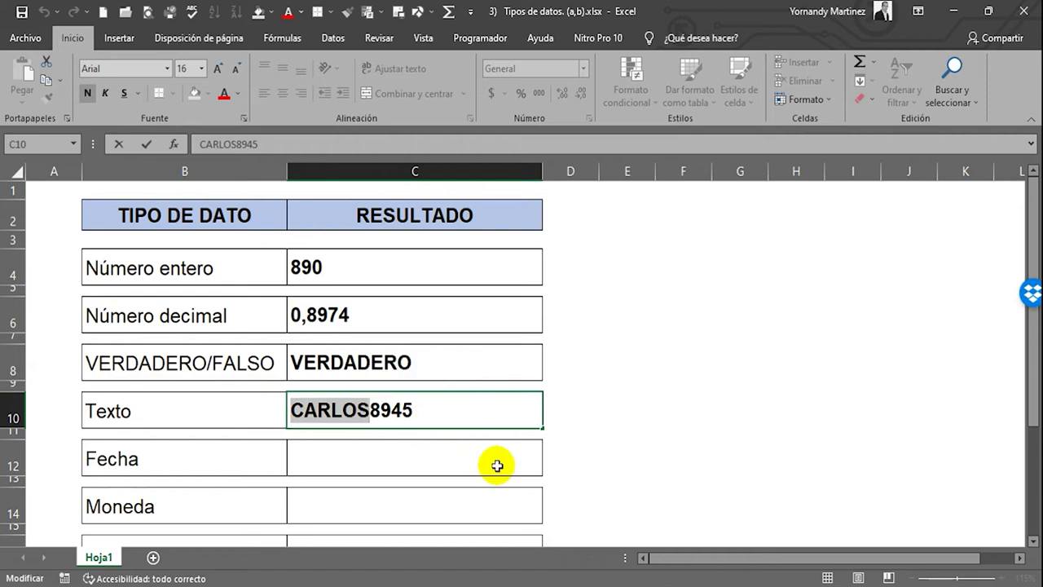
pyautogui.press('Return')
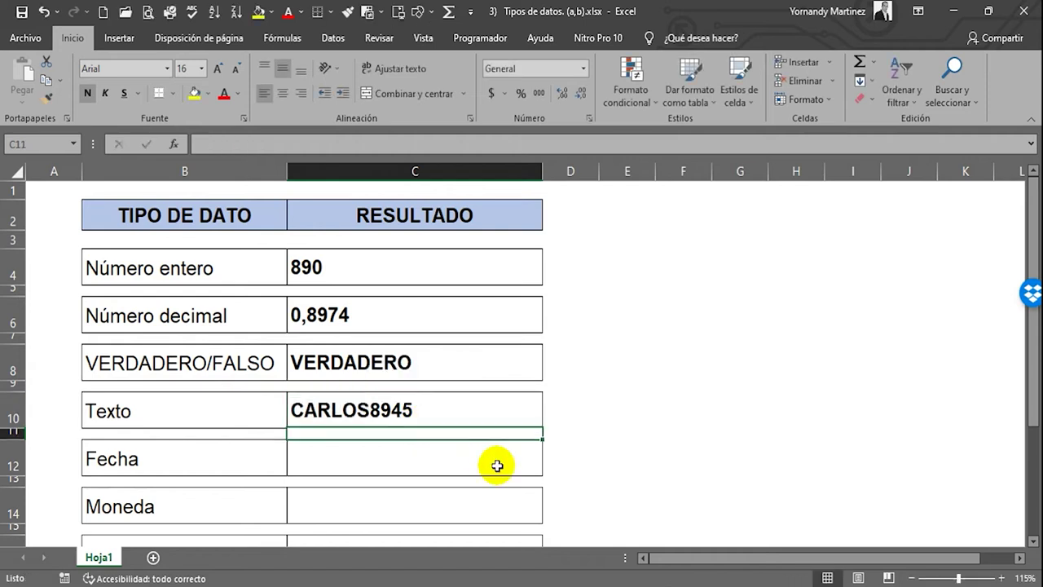
pyautogui.click(422, 411)
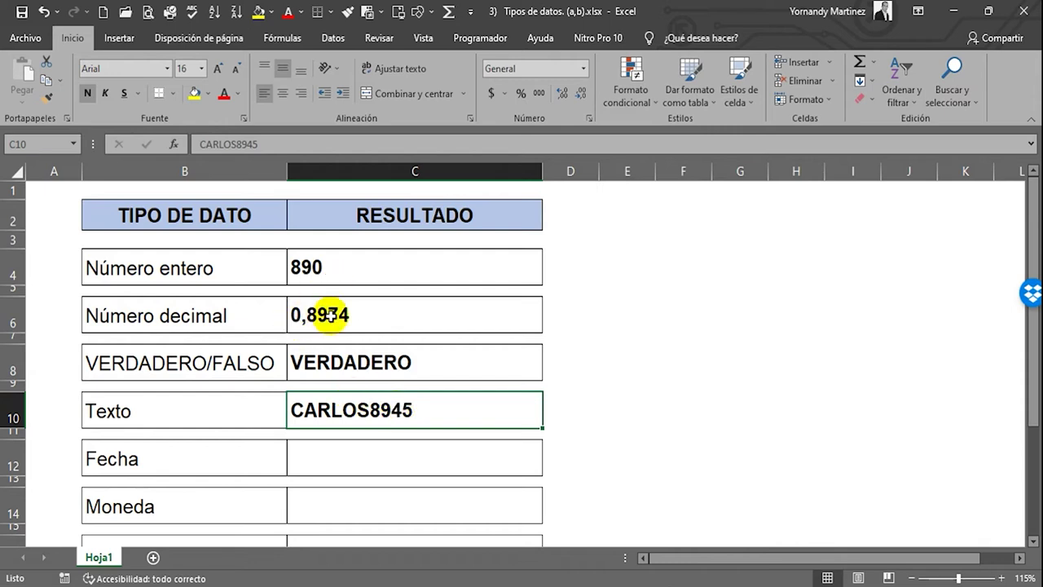
# - Enter the date 19-4 as the Fecha result in cell C12
pyautogui.click(388, 451)
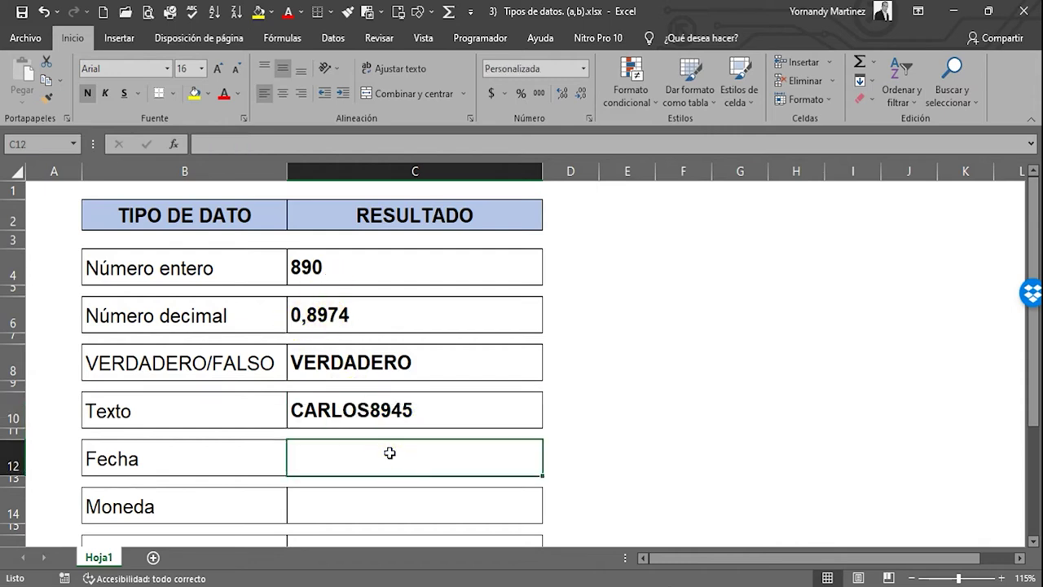
pyautogui.scroll(-1, 408, 415)
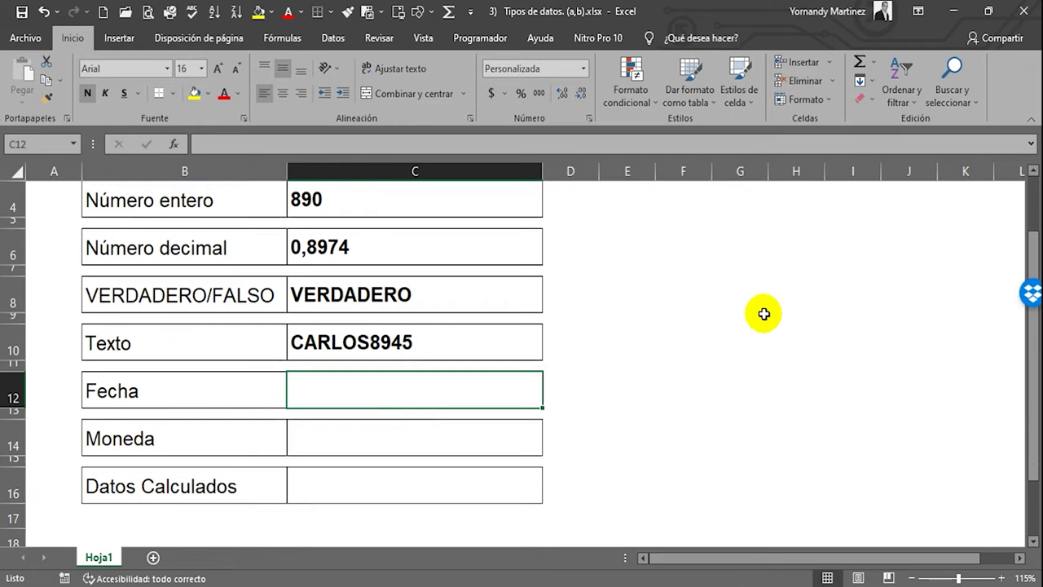
pyautogui.write('19')
pyautogui.write('-')
pyautogui.write('4')
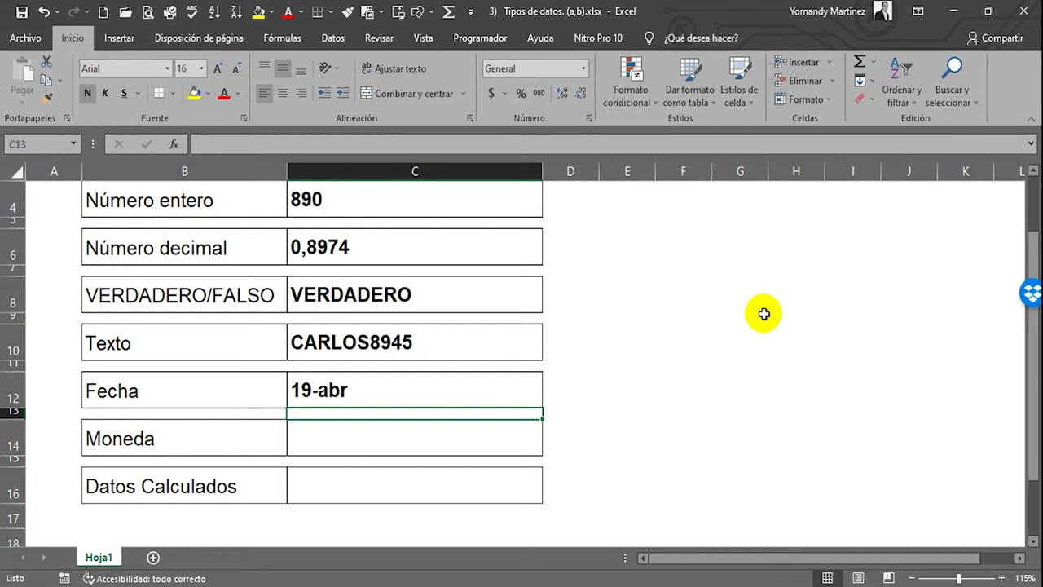
# - Replace the Fecha result in cell C12 with the date 24-7
pyautogui.click(364, 396)
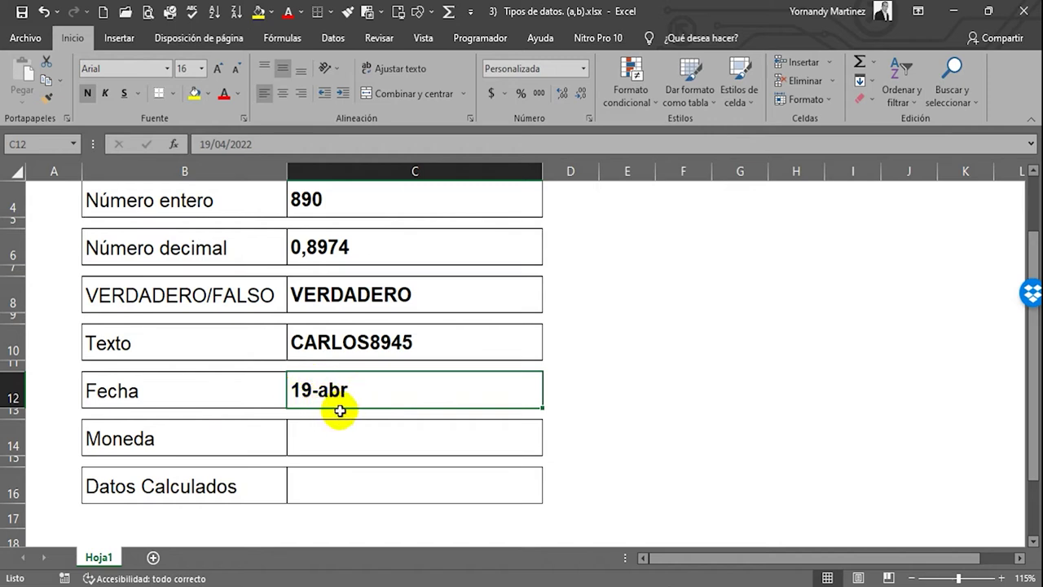
pyautogui.write('24-7')
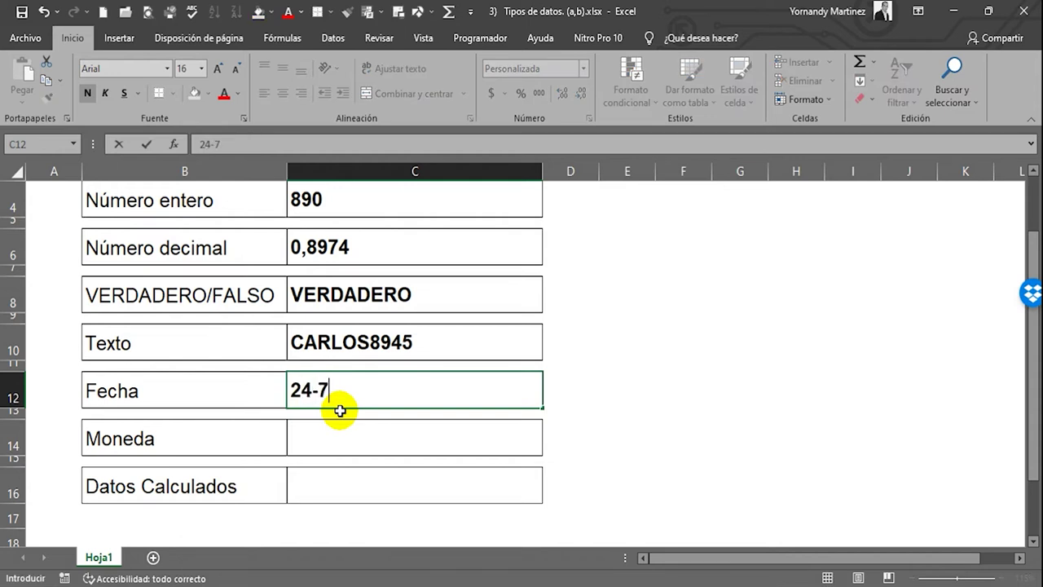
pyautogui.press('Return')
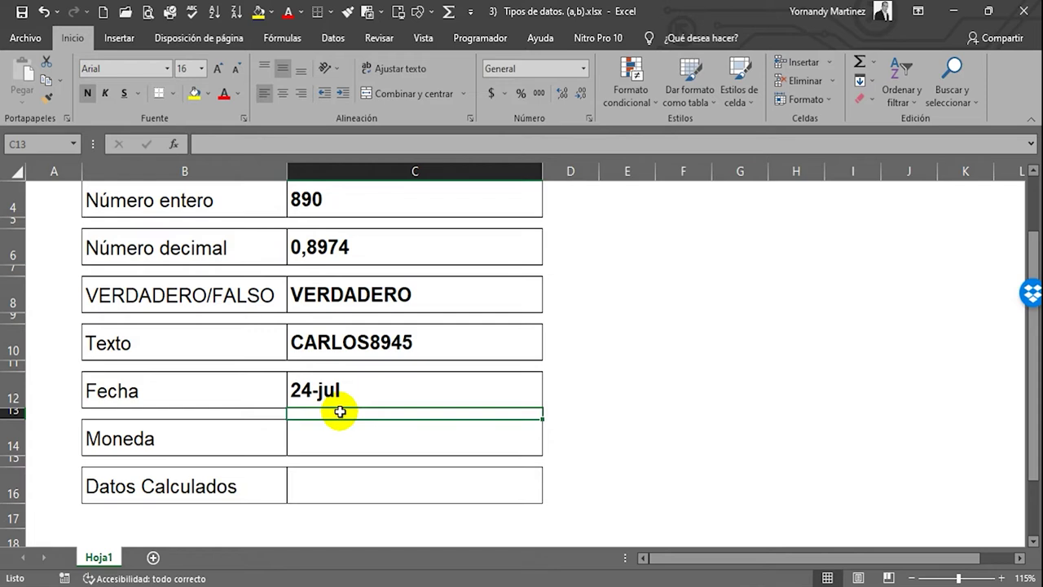
# - Apply the short date format (Fecha corta) to the Fecha result in cell C12
pyautogui.click(349, 389)
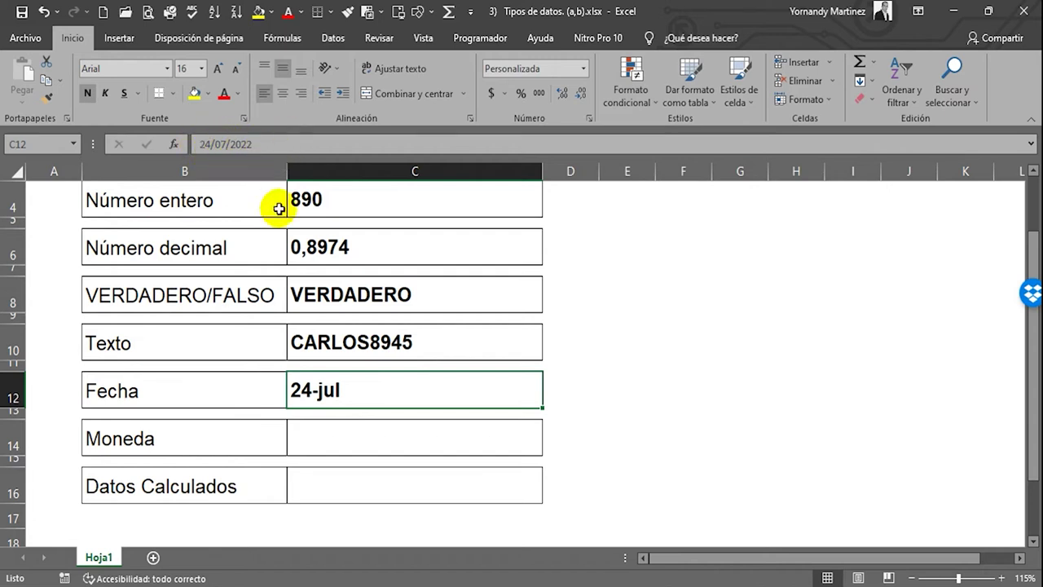
pyautogui.click(396, 397)
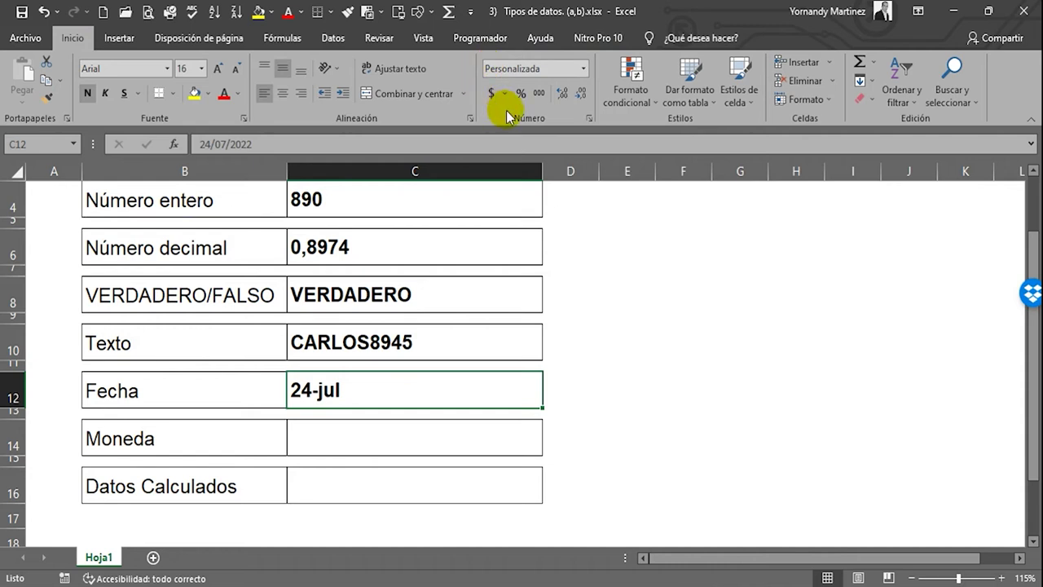
pyautogui.click(583, 70)
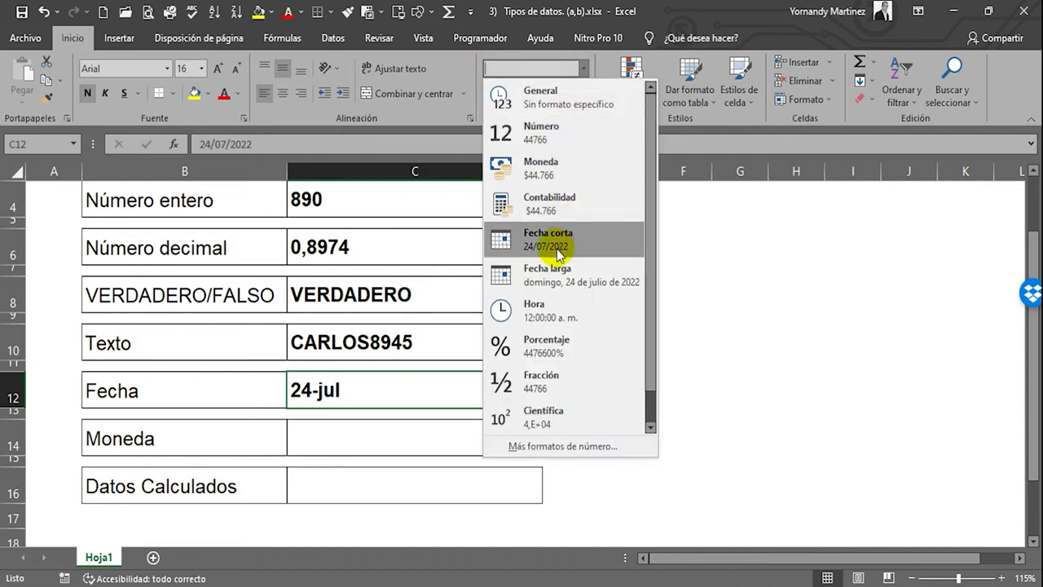
pyautogui.click(543, 242)
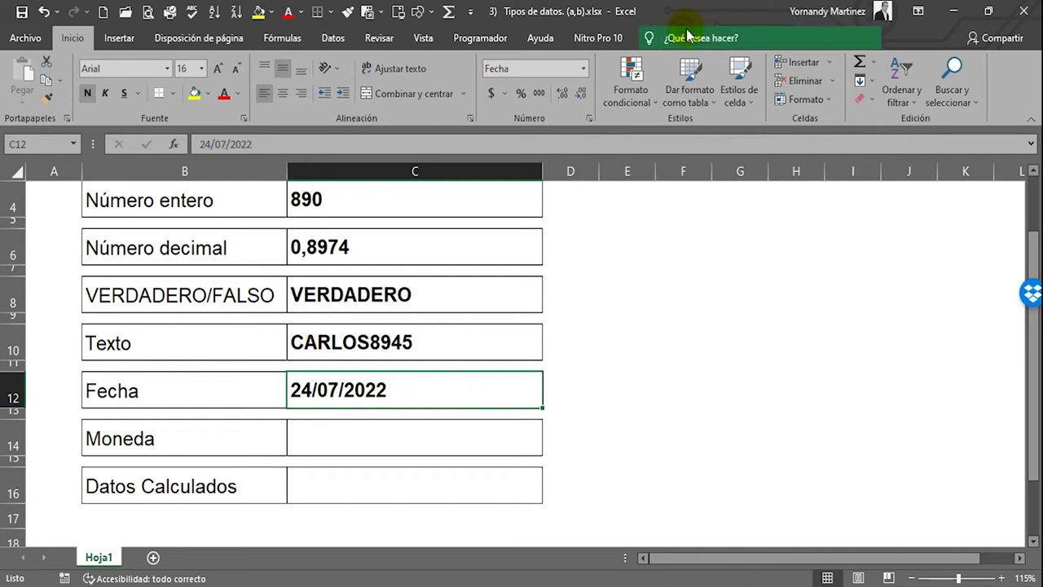
# - Format the Fecha result in cell C12 as a long date (Fecha larga) and widen column C until the full date fits
pyautogui.click(583, 69)
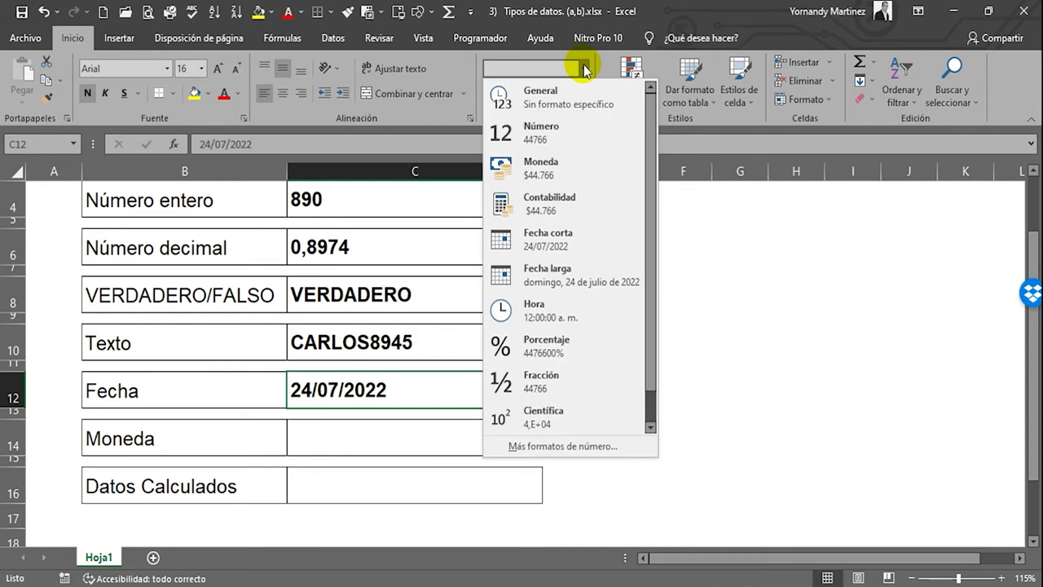
pyautogui.click(552, 277)
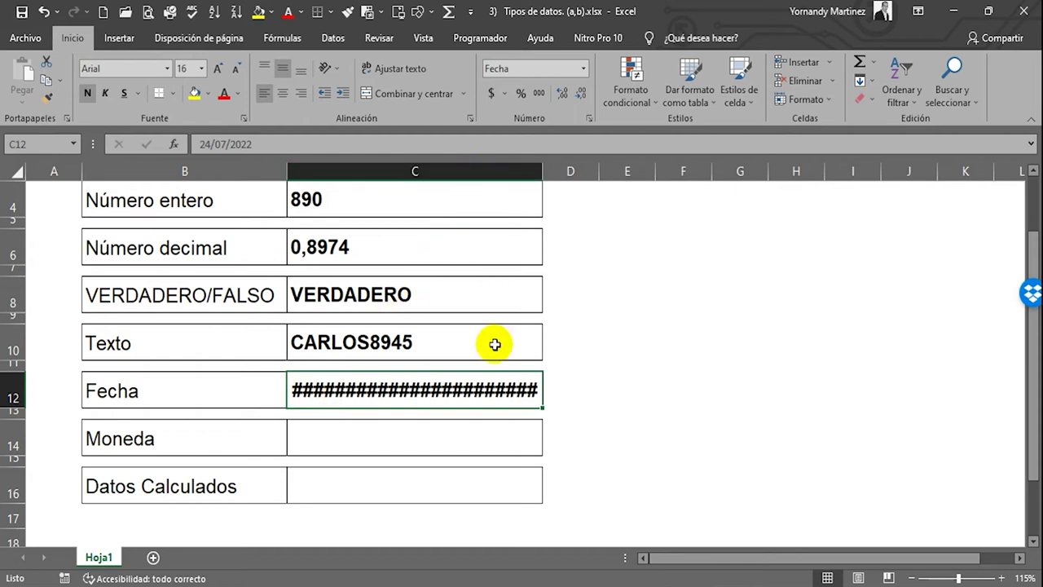
pyautogui.moveTo(542, 171); pyautogui.dragTo(586, 172)
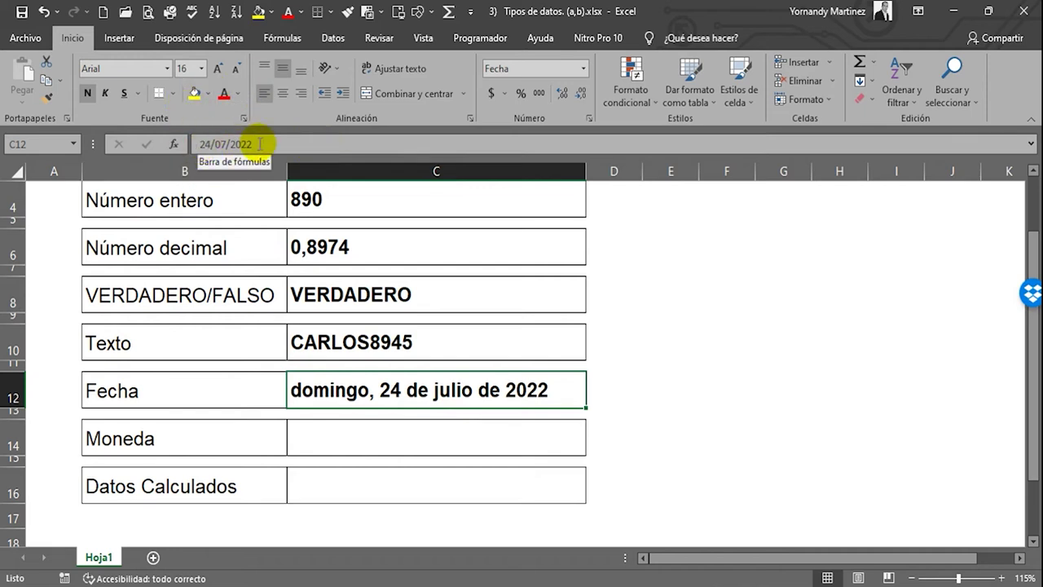
pyautogui.click(357, 391)
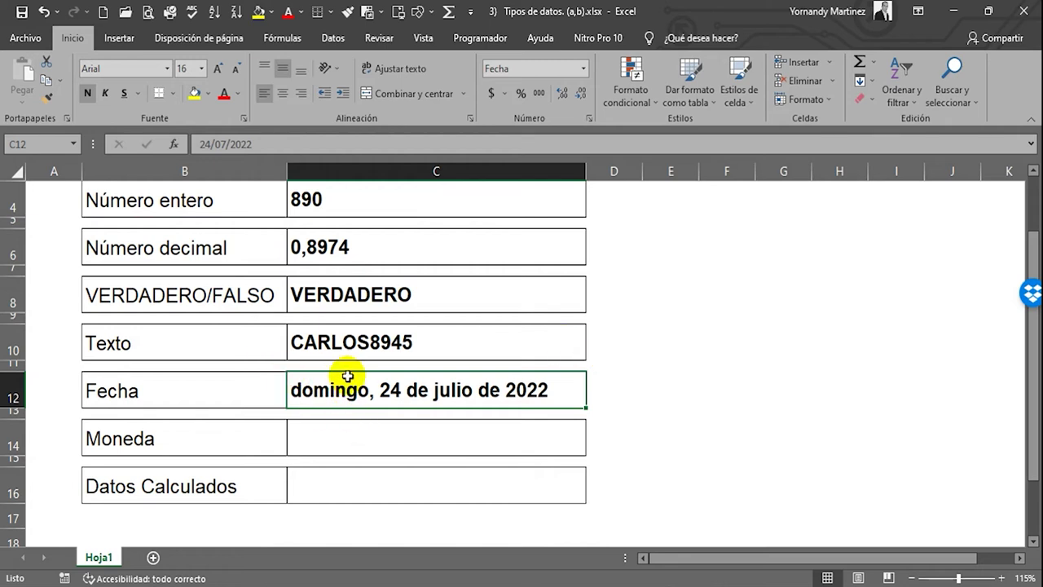
# - Enter 23675 as the Moneda result in cell C14
pyautogui.click(389, 446)
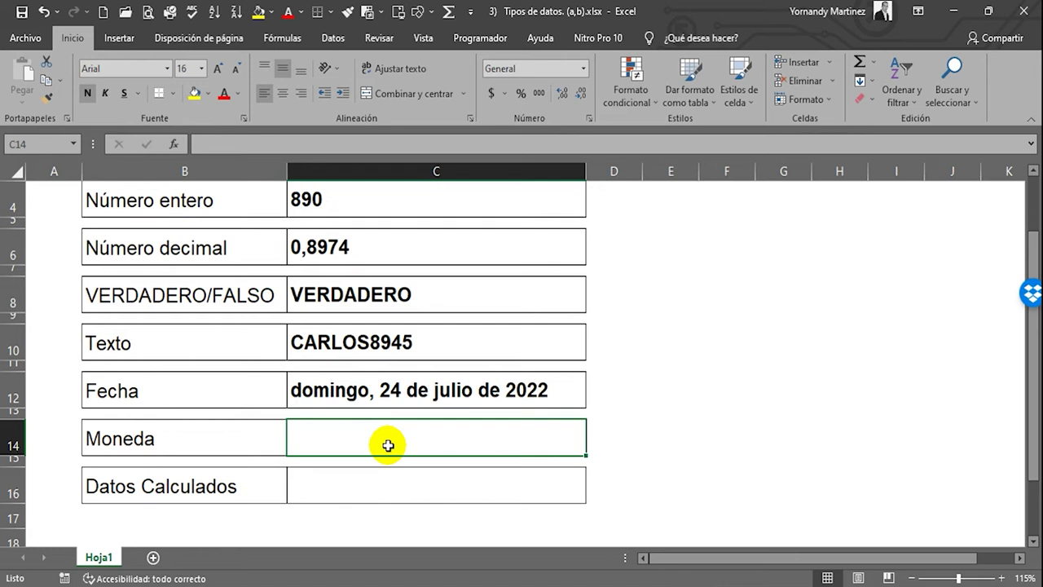
pyautogui.write('23675')
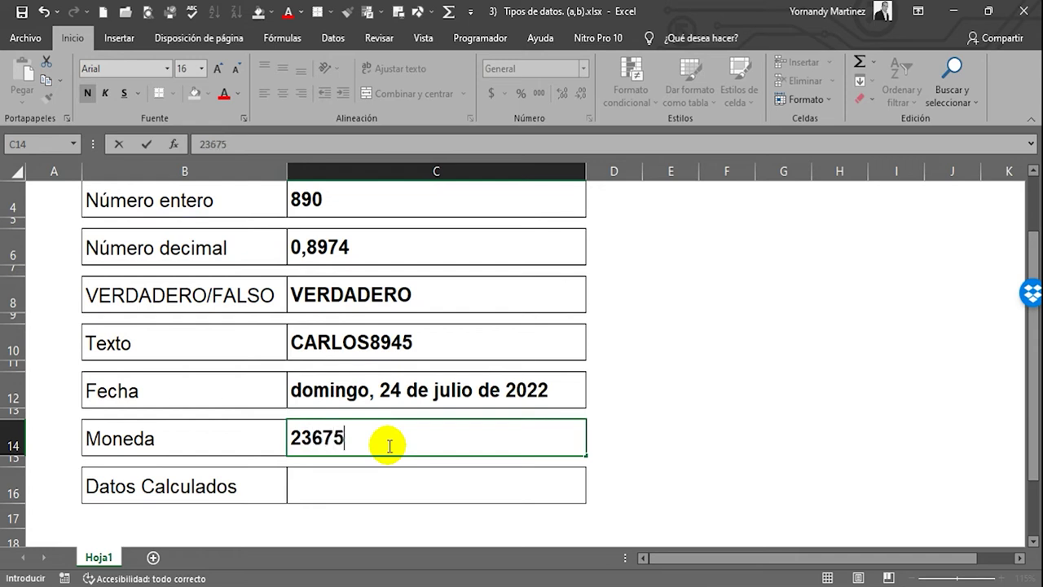
pyautogui.press('Return')
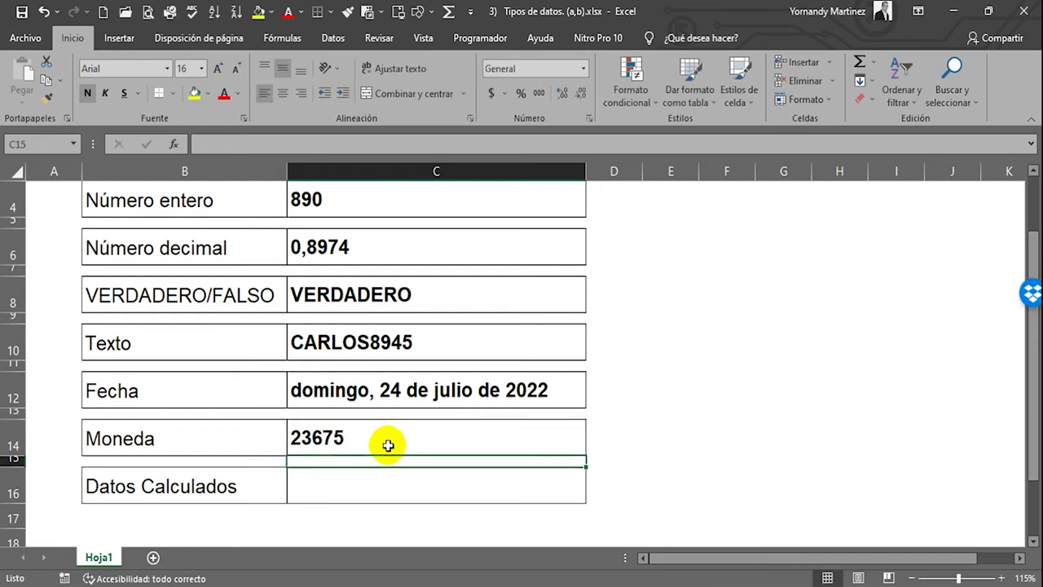
# - Apply the Moneda number format to the amount in cell C14
pyautogui.click(380, 432)
pyautogui.scroll(-1, 388, 437)
pyautogui.scroll(1, 395, 434)
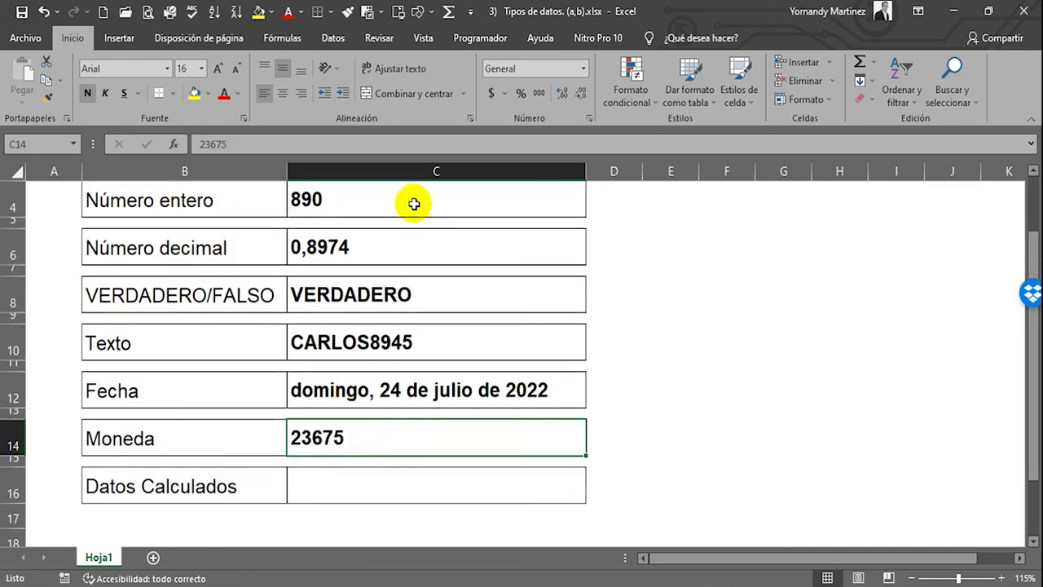
pyautogui.click(385, 193)
pyautogui.click(371, 437)
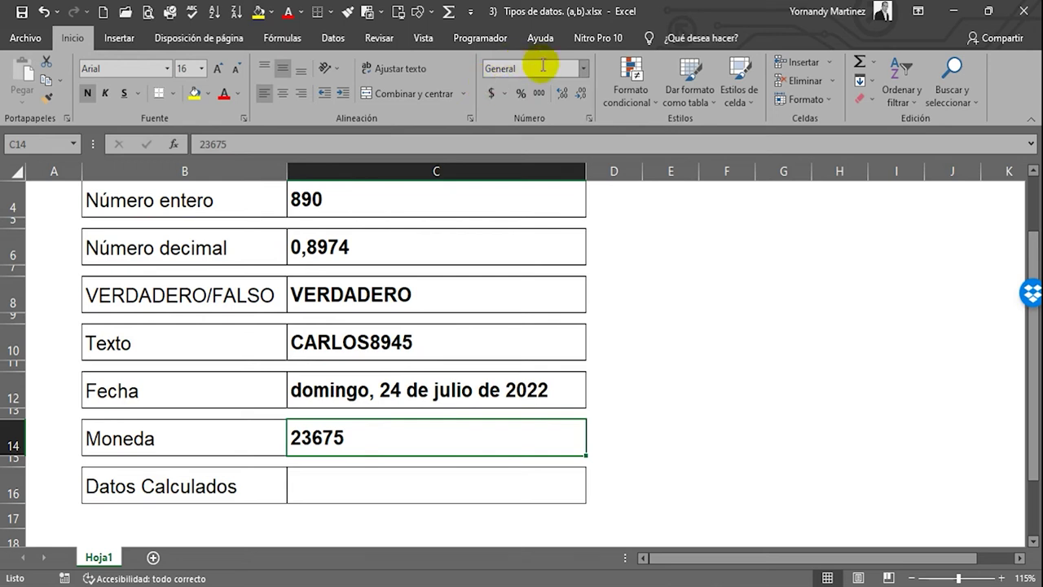
pyautogui.click(584, 70)
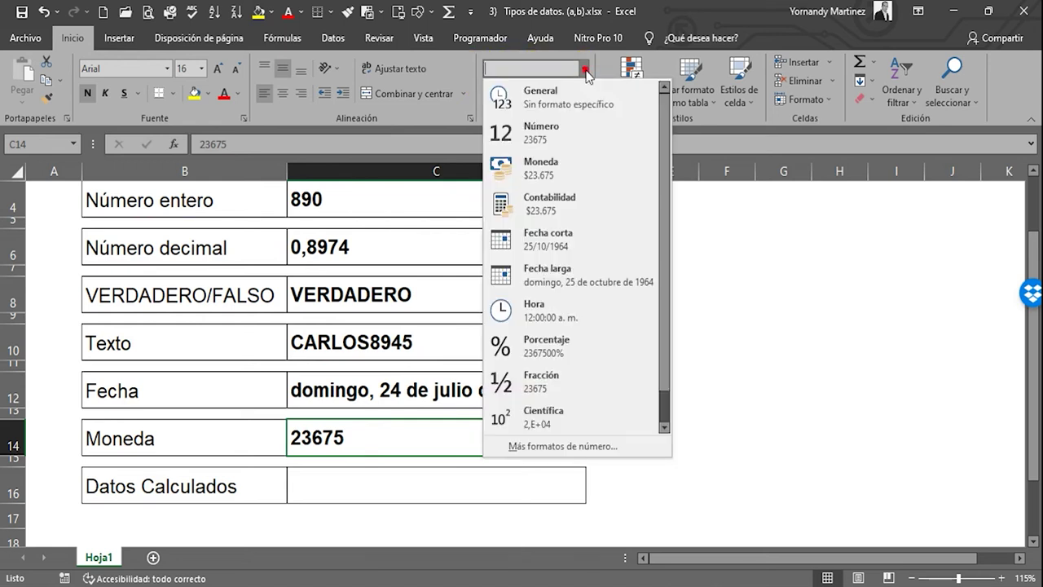
pyautogui.click(541, 173)
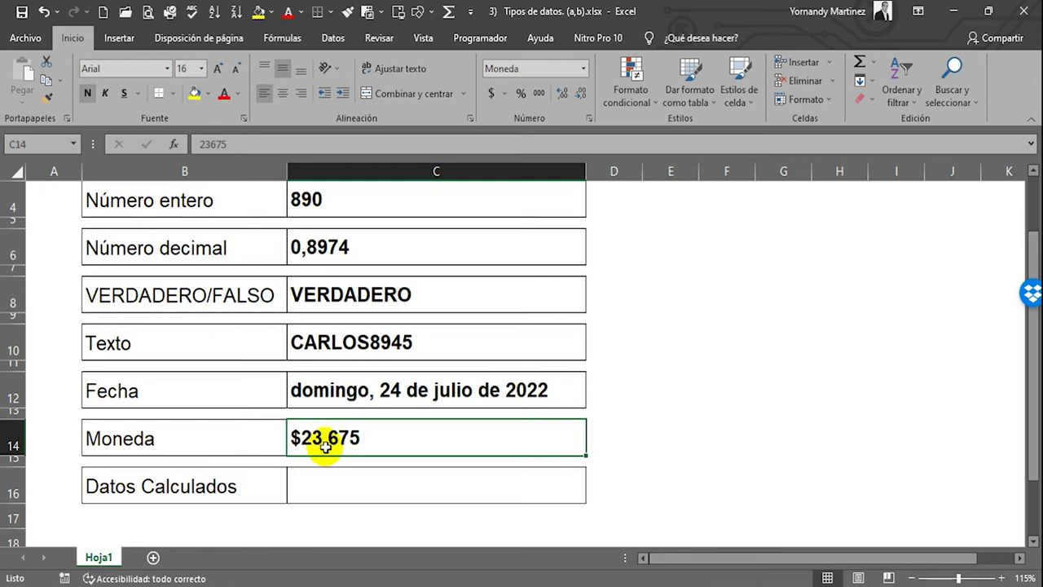
# - Examine the stored contents and number formats of the results in column C, comparing the decimal, currency, date, text and logical entries
pyautogui.click(308, 242)
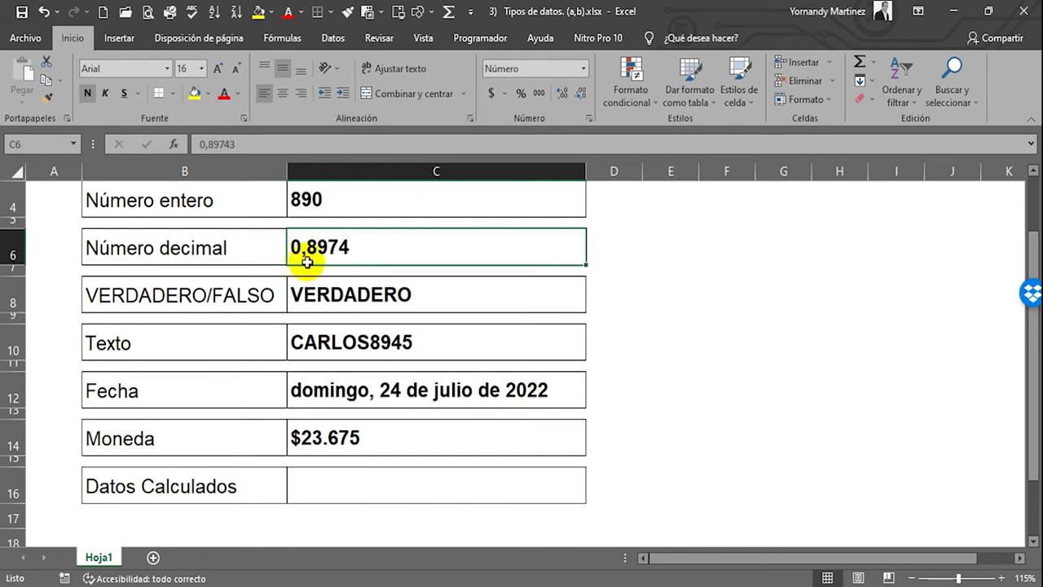
pyautogui.click(323, 438)
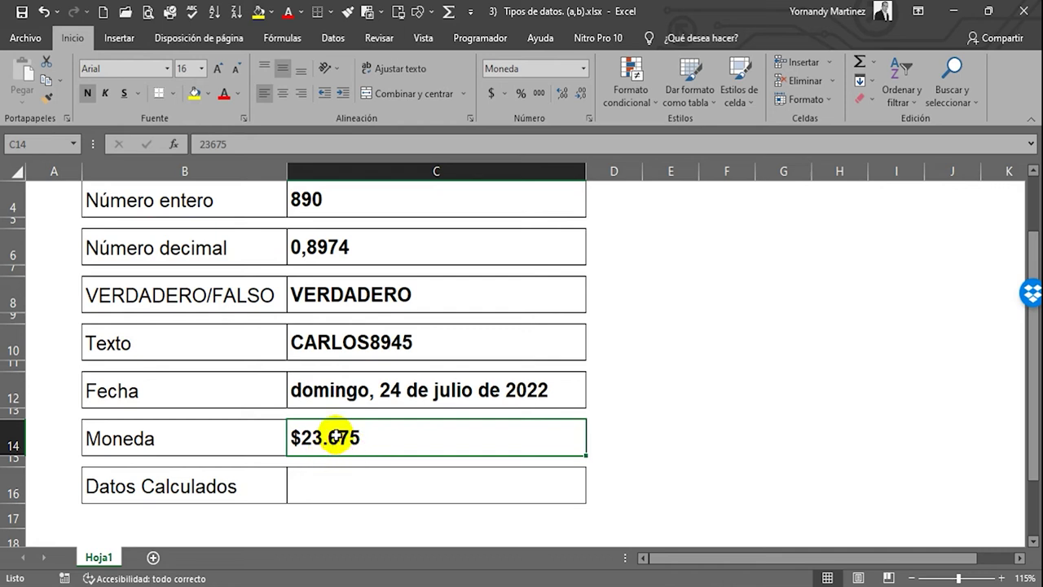
pyautogui.click(303, 479)
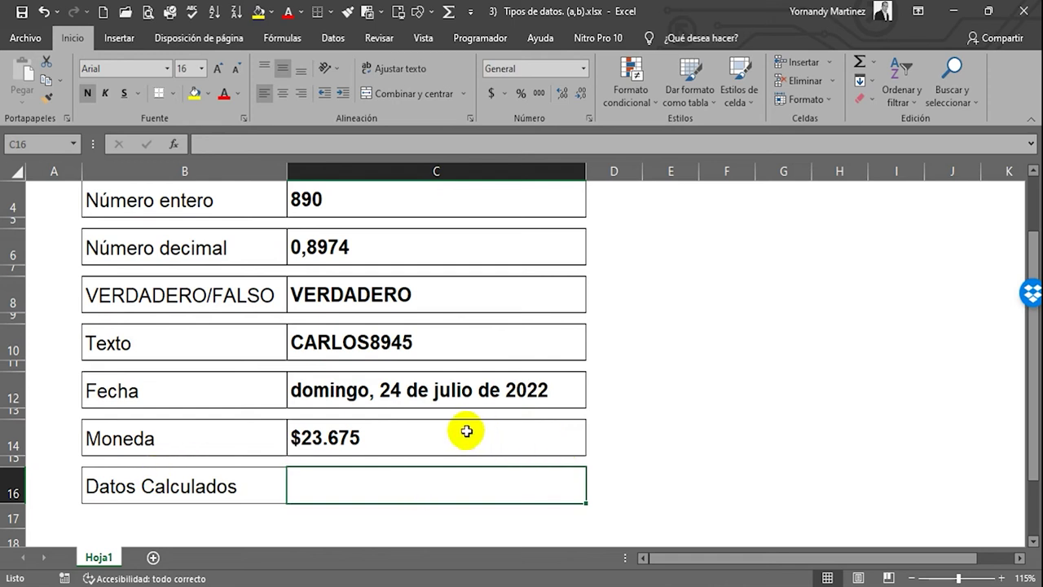
pyautogui.click(349, 431)
pyautogui.click(330, 390)
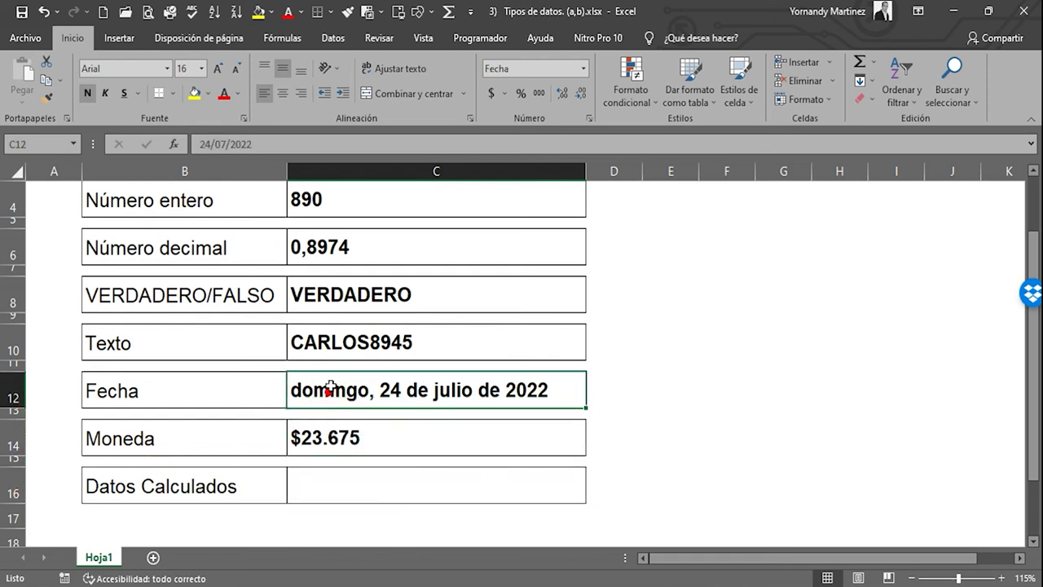
pyautogui.click(336, 343)
pyautogui.click(361, 299)
pyautogui.click(325, 248)
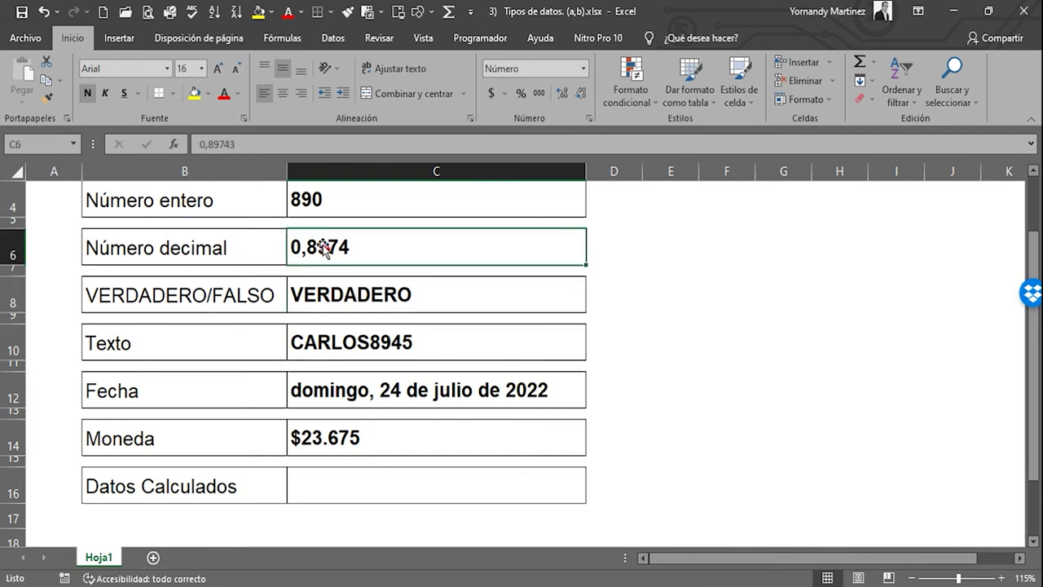
pyautogui.click(334, 197)
pyautogui.click(358, 297)
pyautogui.click(351, 297)
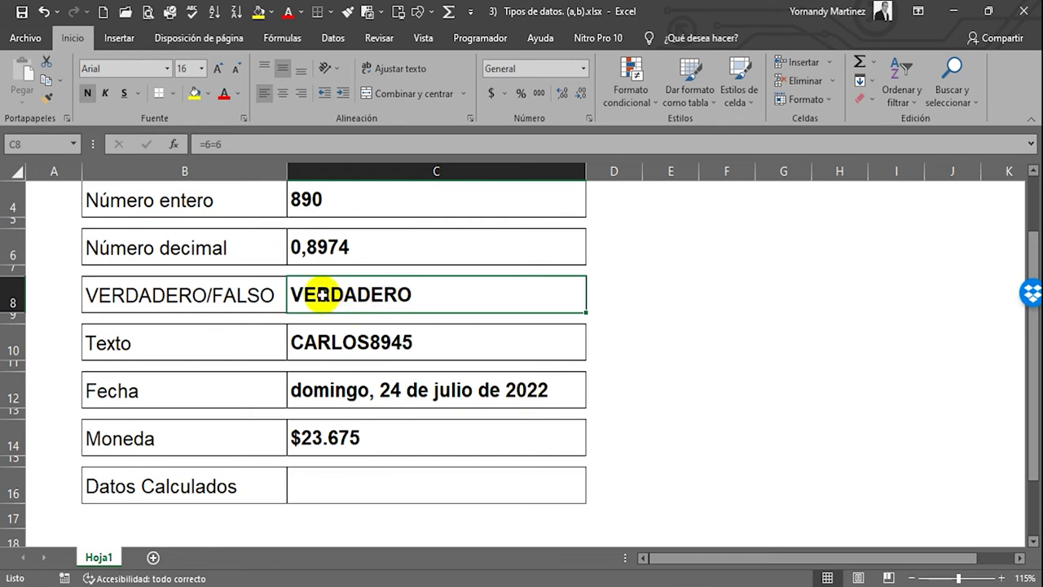
# - Enter the formula =C6*C14 as the Datos Calculados result in cell C16, multiplying the decimal number by the currency amount
pyautogui.click(314, 489)
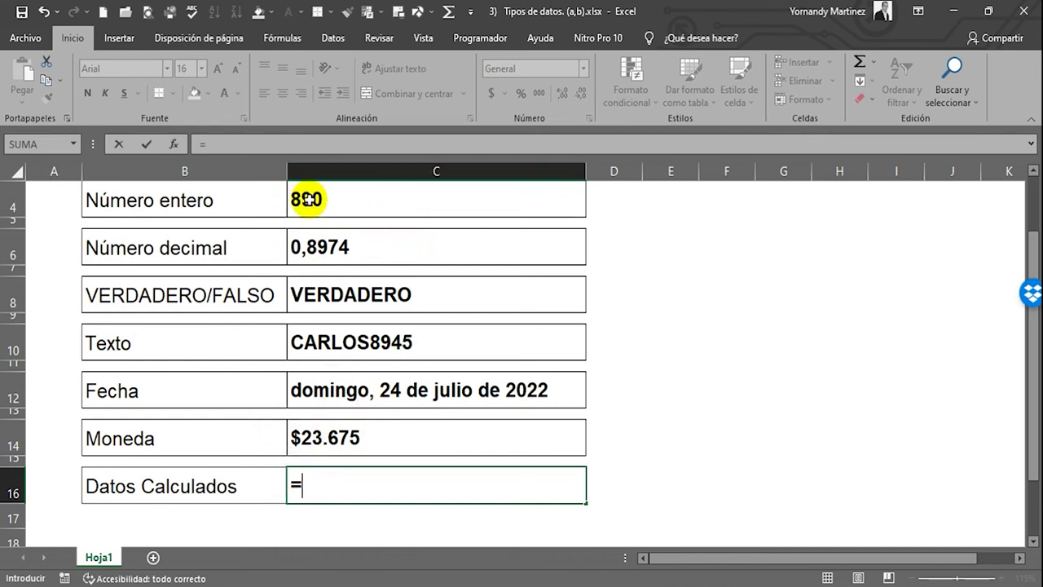
pyautogui.click(304, 244)
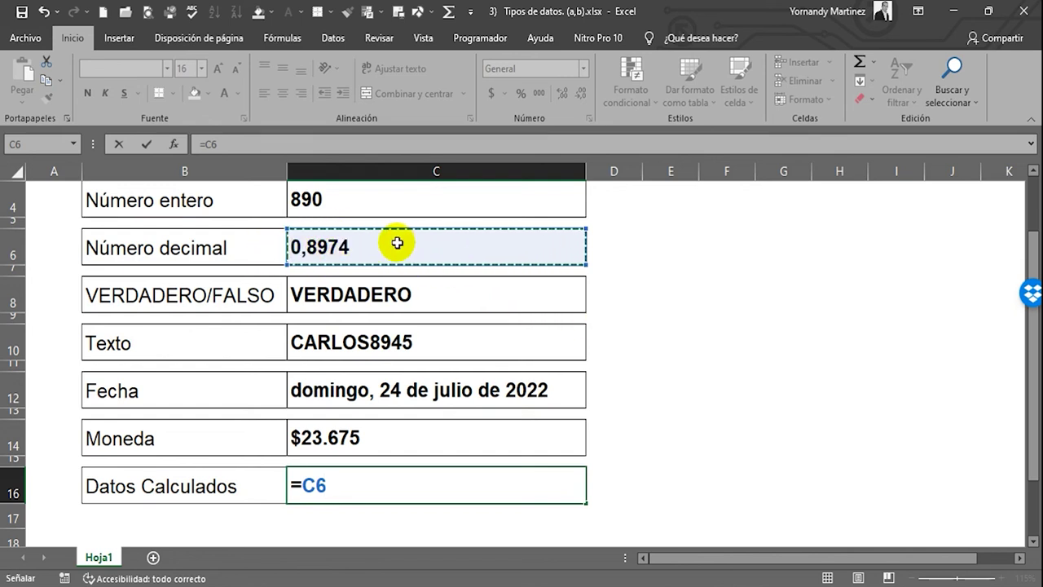
pyautogui.write('*')
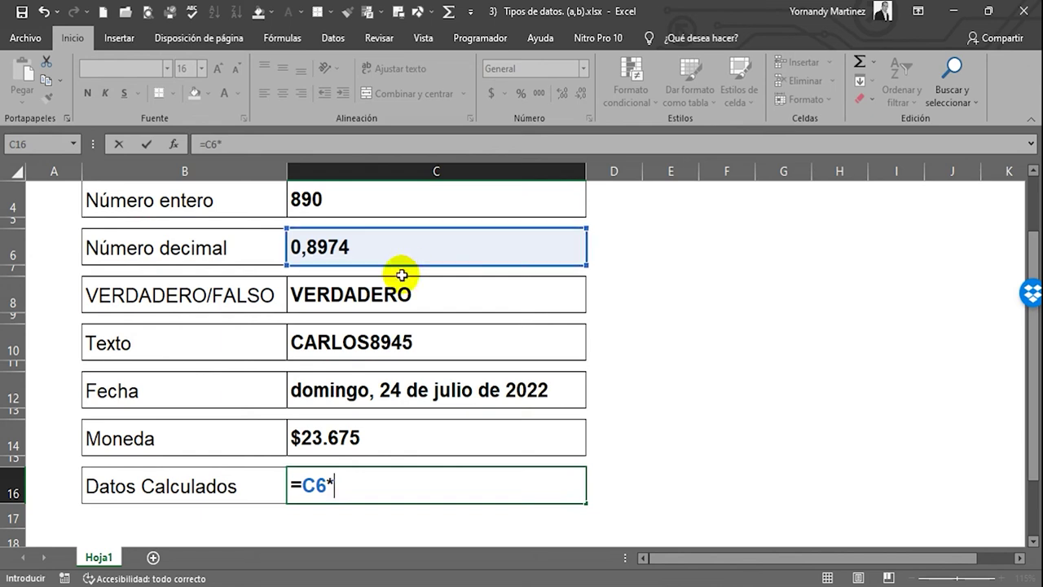
pyautogui.click(345, 438)
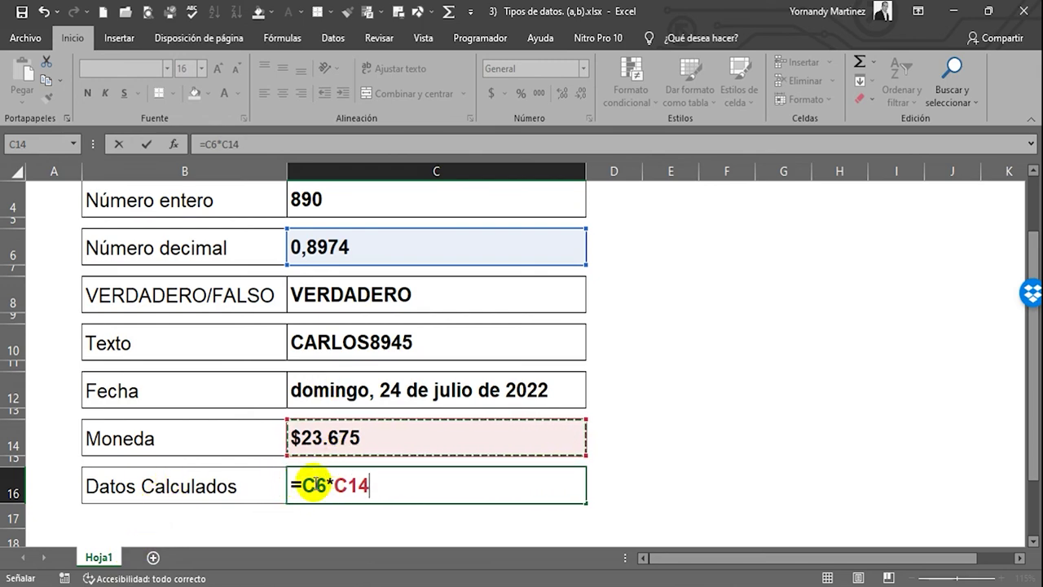
pyautogui.press('Return')
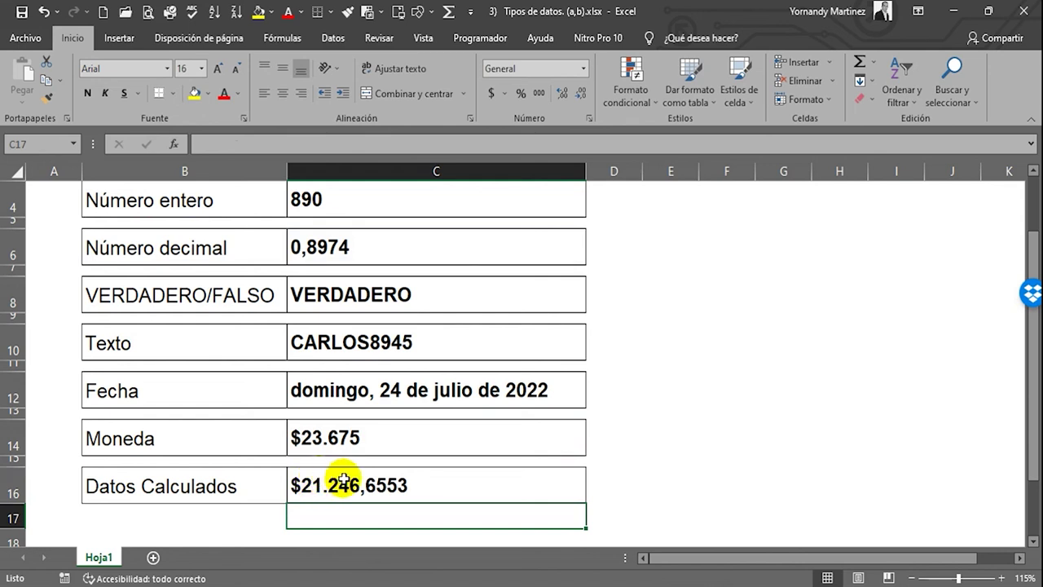
# - Examine the formula and its referenced cells in the Datos Calculados result, leaving it unchanged, and review the table from its header
pyautogui.click(343, 481)
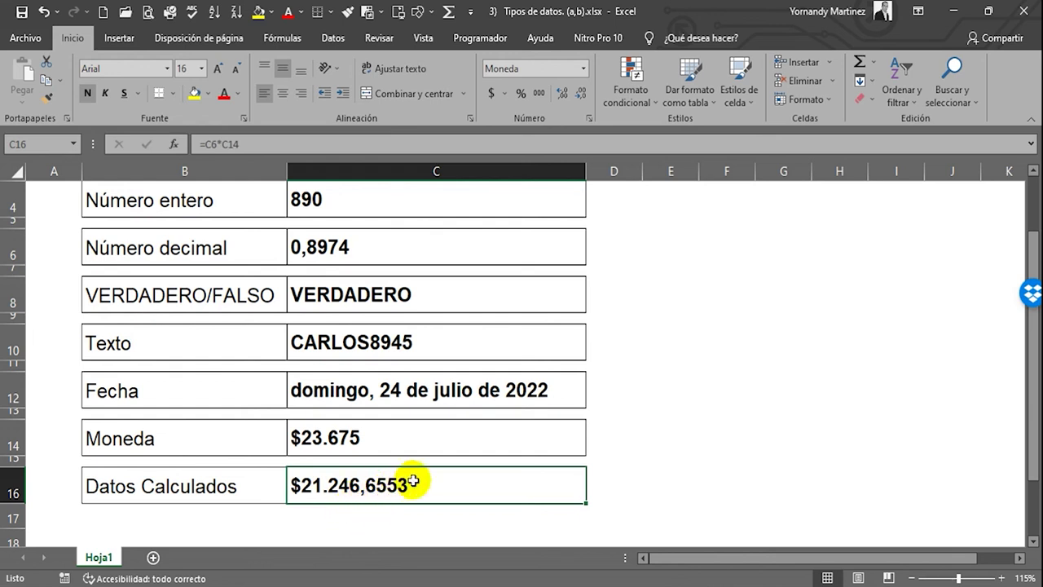
pyautogui.doubleClick(346, 489)
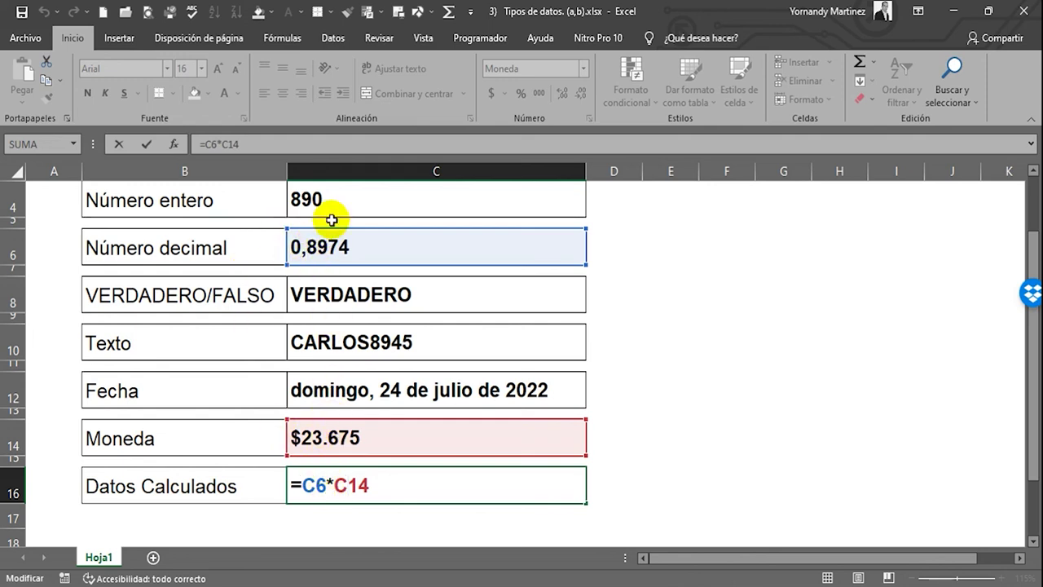
pyautogui.hotkey('ctrl', 'Return')
pyautogui.scroll(2, 617, 356)
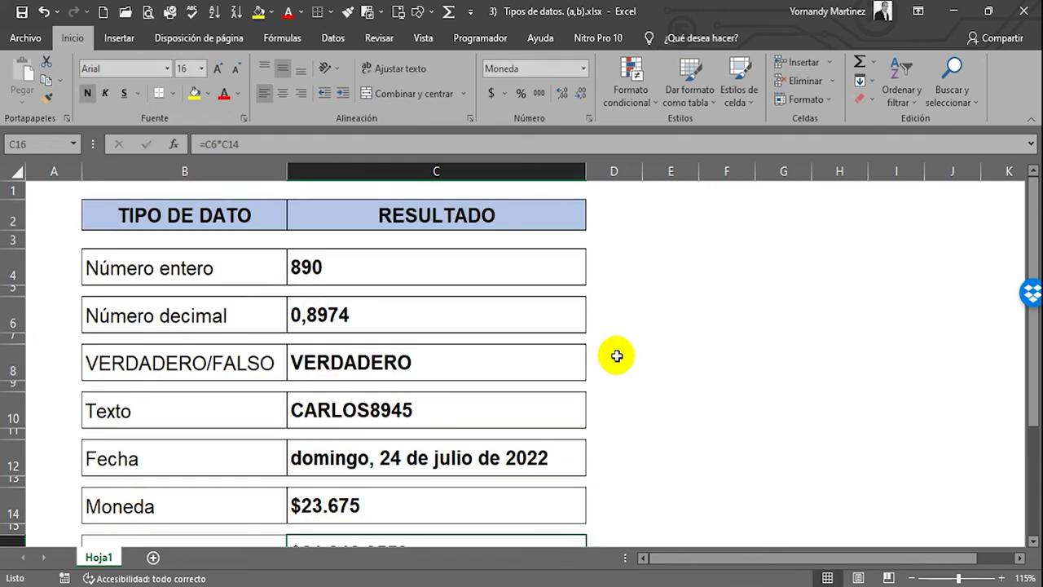